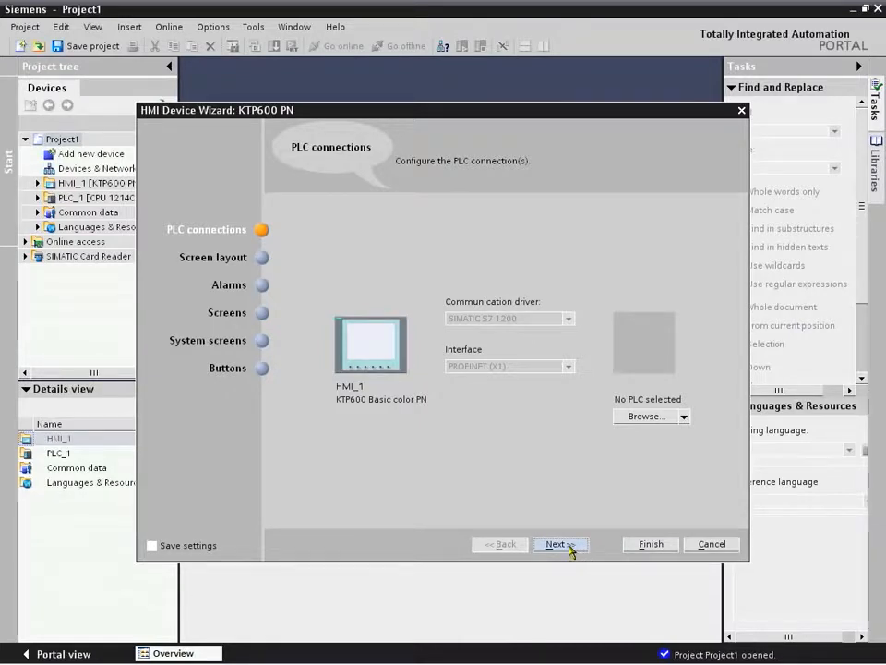
# - Continue the KTP600 PN device wizard to the screen layout settings without selecting a PLC
pyautogui.click(560, 545)
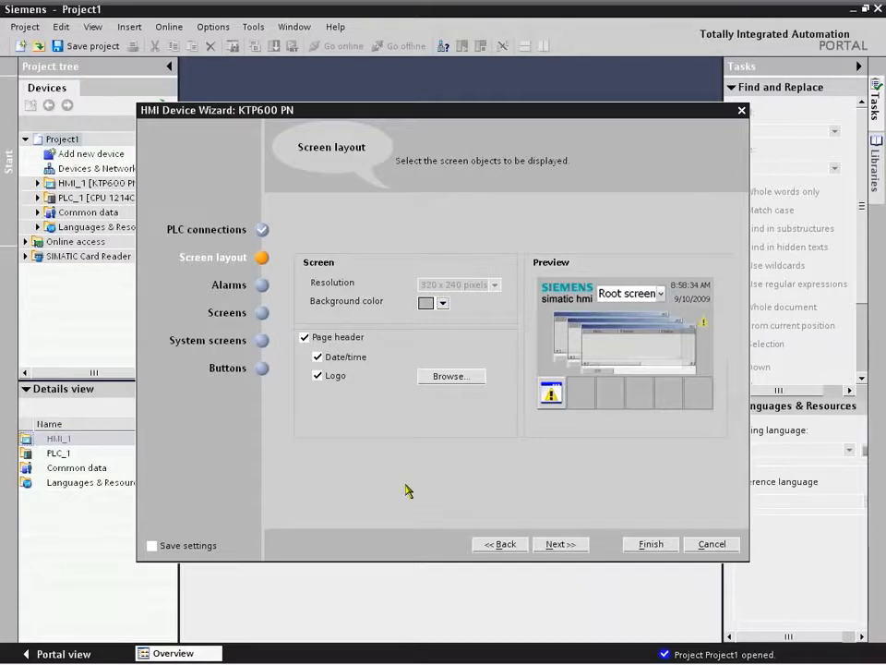
pyautogui.click(306, 337)
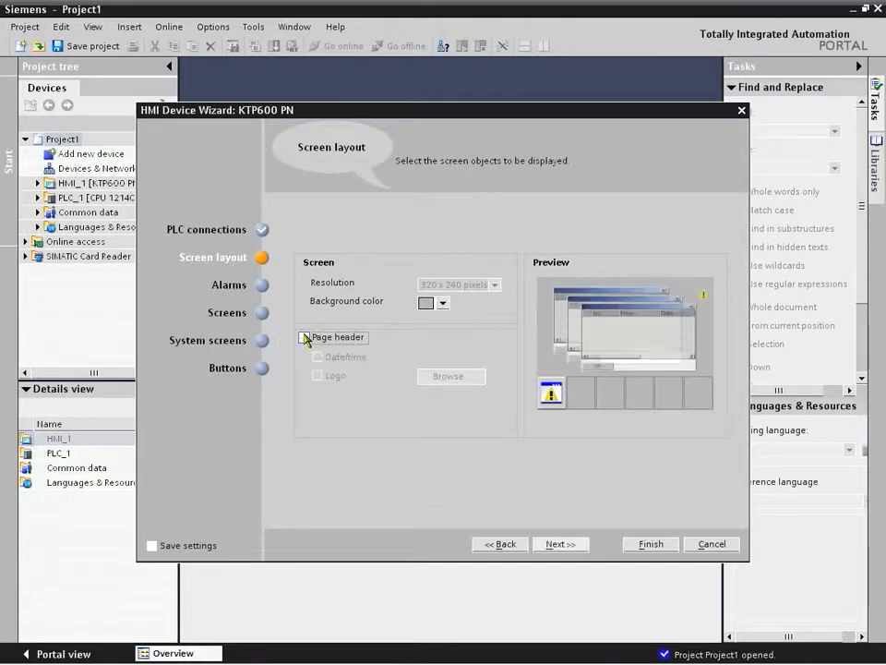
pyautogui.click(305, 337)
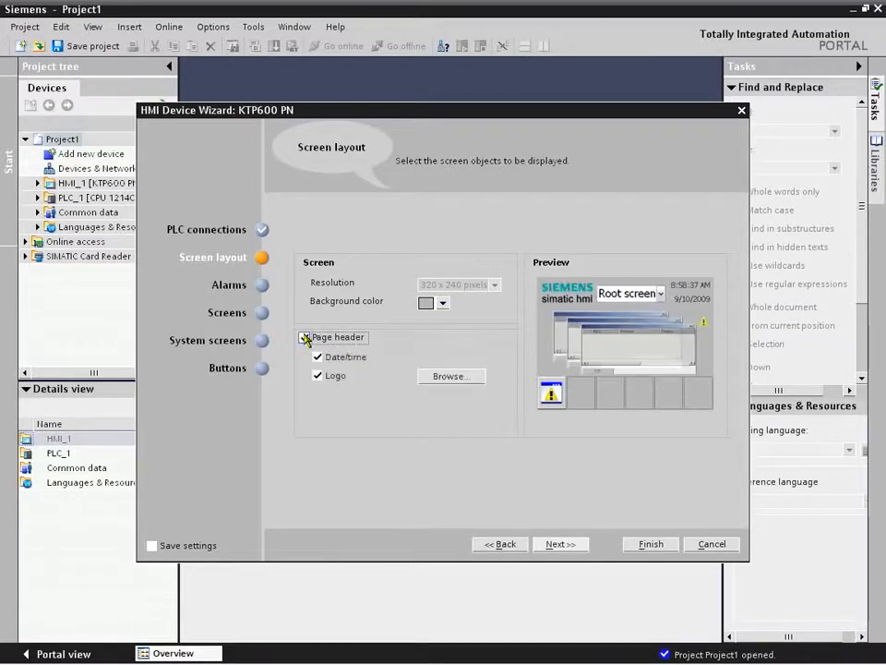
pyautogui.click(447, 377)
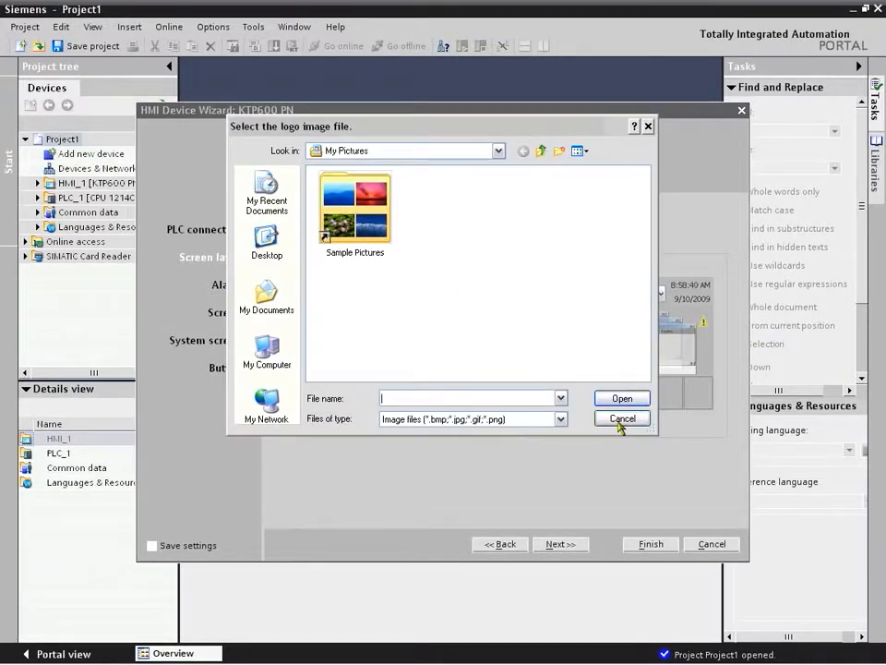
pyautogui.click(623, 419)
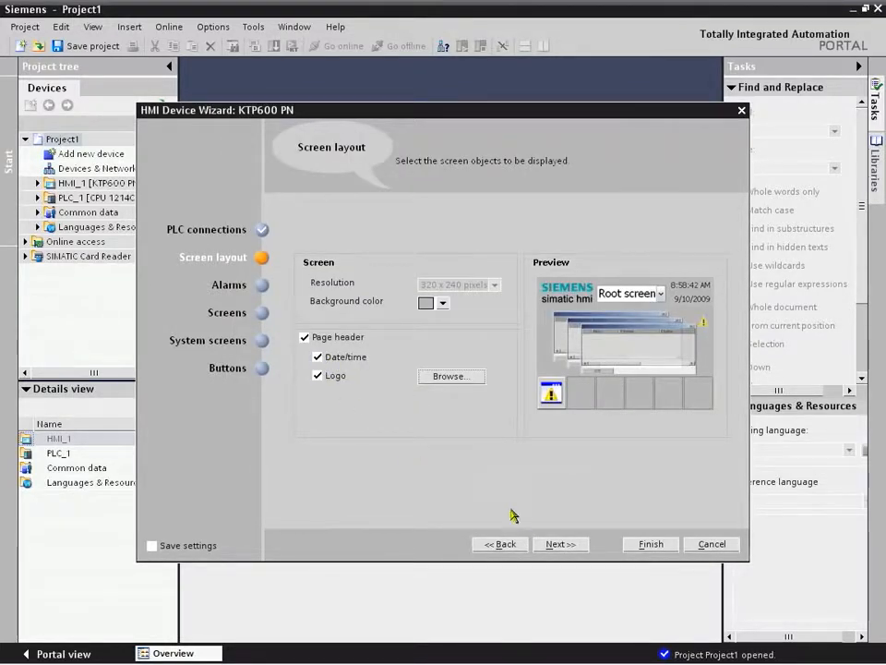
# - Keep the default layout and alarm settings, add three screens under the root screen, and finish the HMI device wizard
pyautogui.click(560, 544)
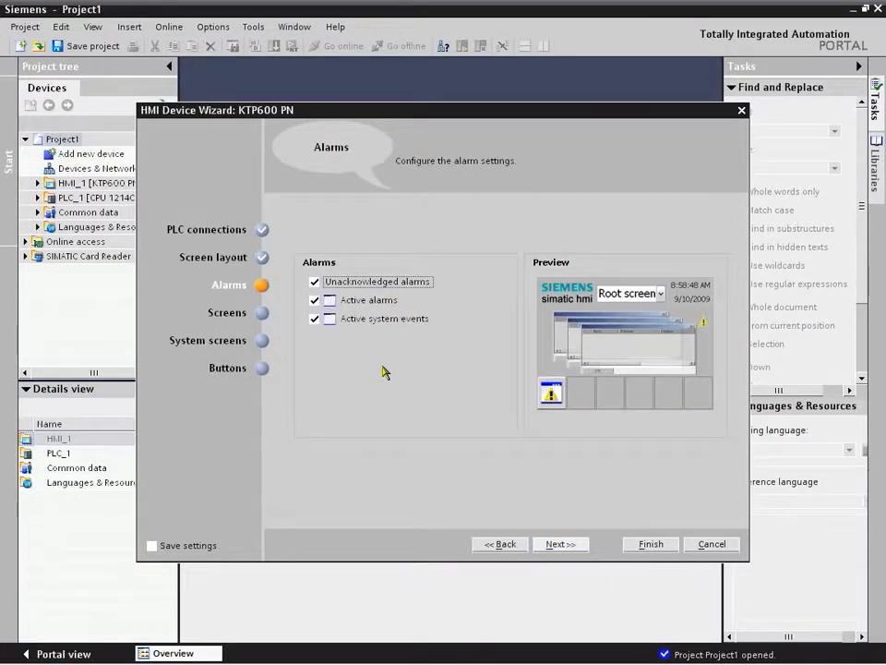
pyautogui.click(565, 550)
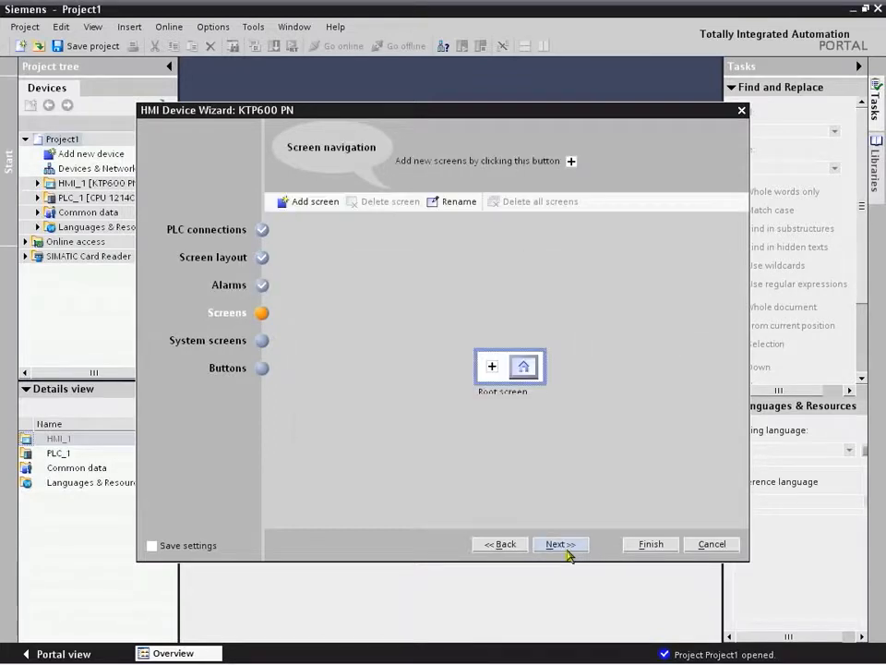
pyautogui.click(491, 367)
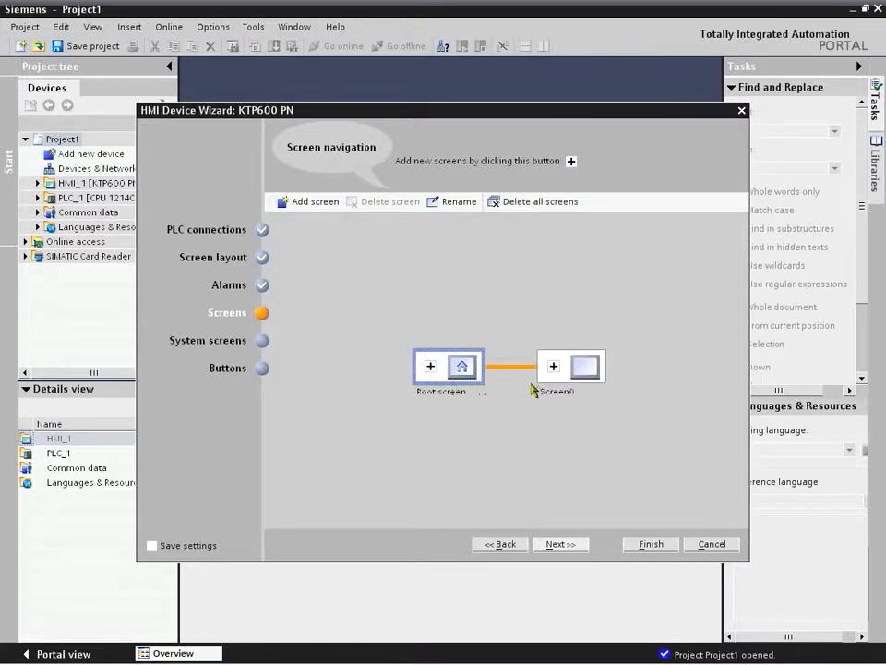
pyautogui.click(429, 366)
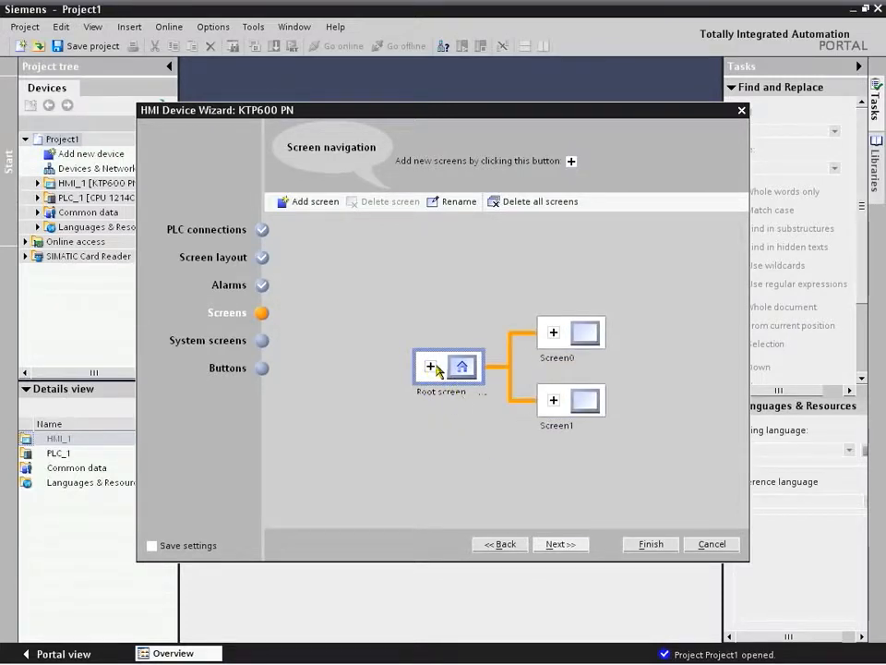
pyautogui.click(430, 367)
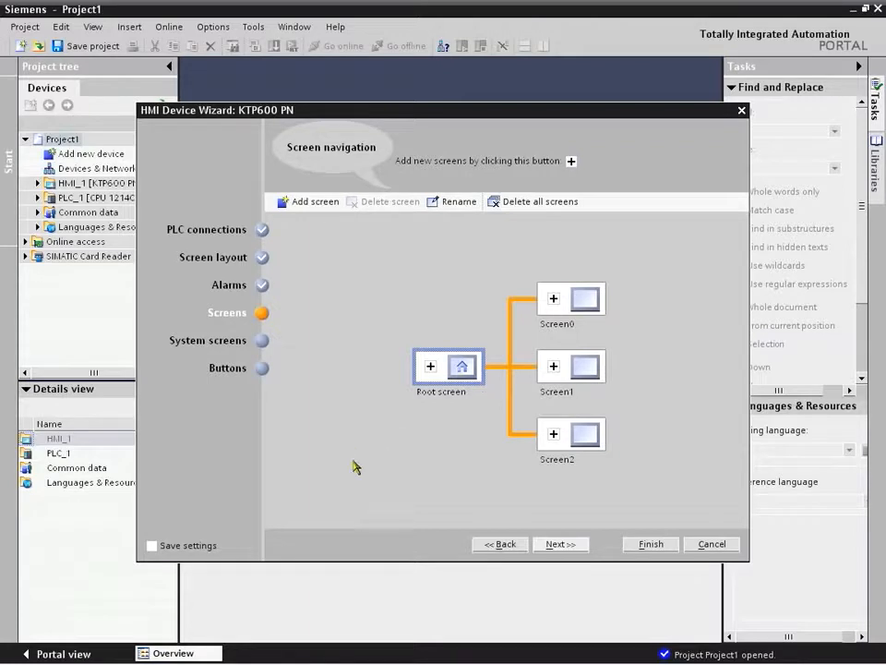
pyautogui.click(650, 544)
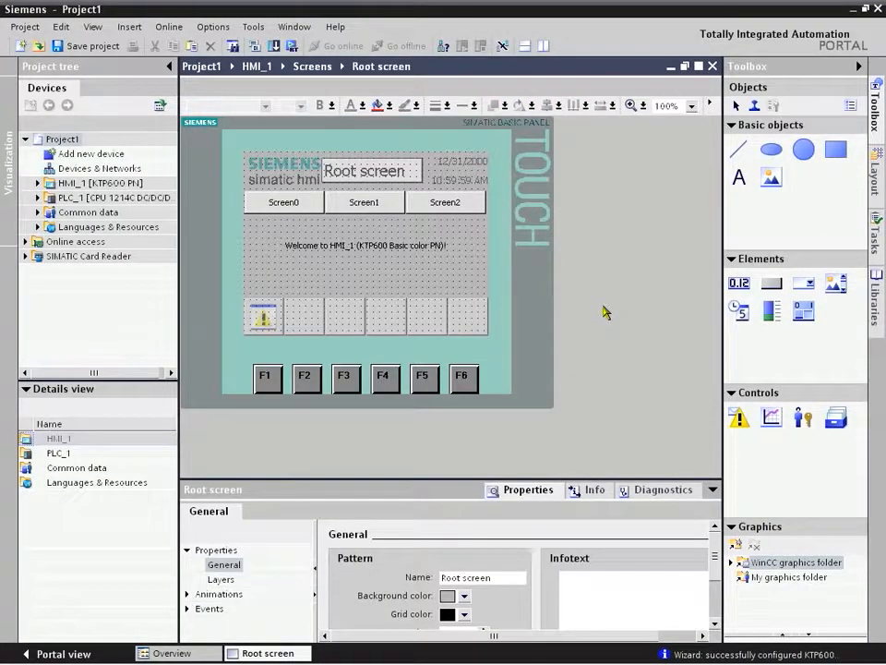
# - Delete the welcome text from the middle of the root screen
pyautogui.click(692, 106)
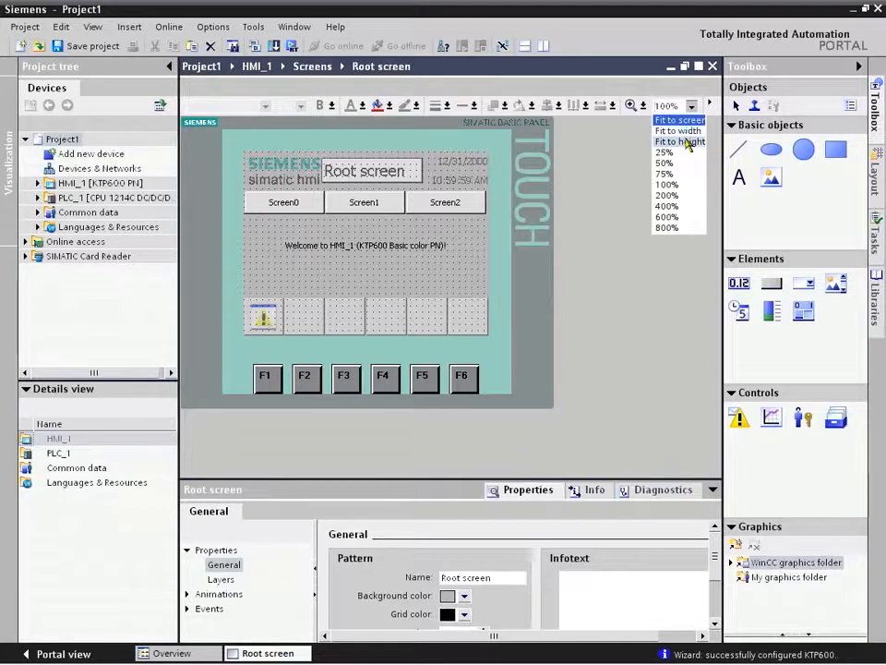
pyautogui.click(680, 141)
pyautogui.click(503, 274)
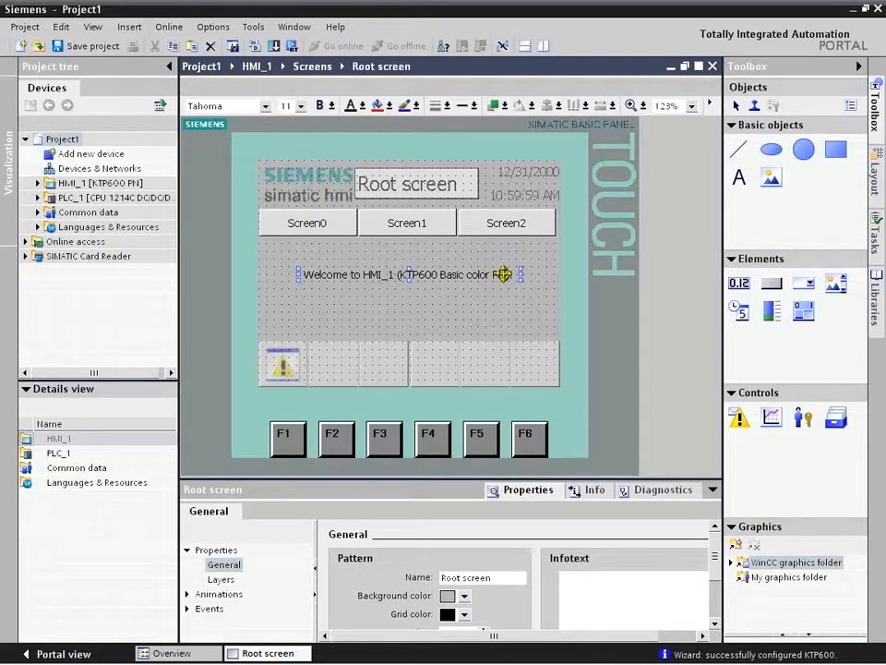
pyautogui.press('Delete')
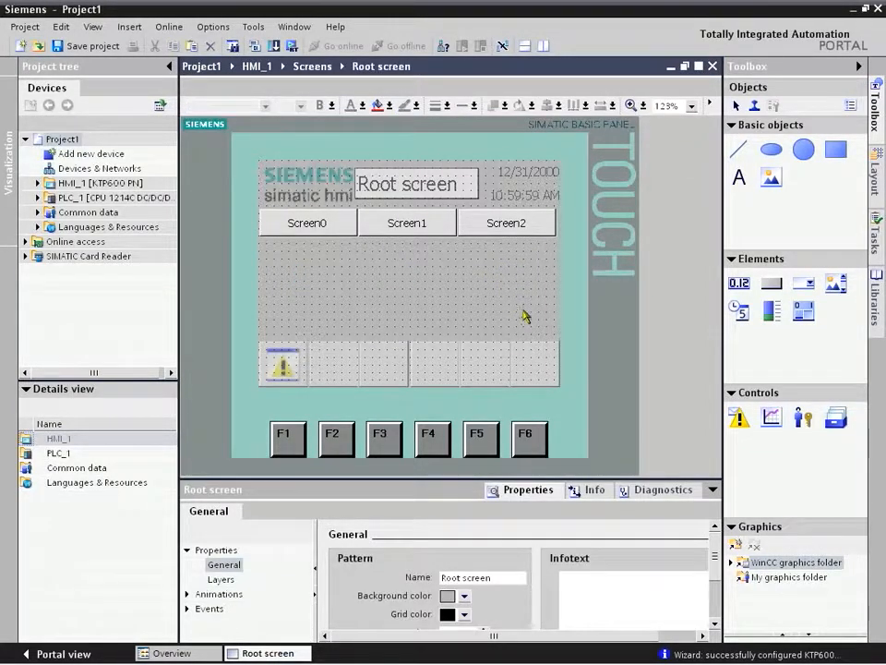
# - Place the round red pilot light PlotLight_Round_R from the HMI Buttons & Switches library below the Screen2 button on the root screen
pyautogui.click(873, 300)
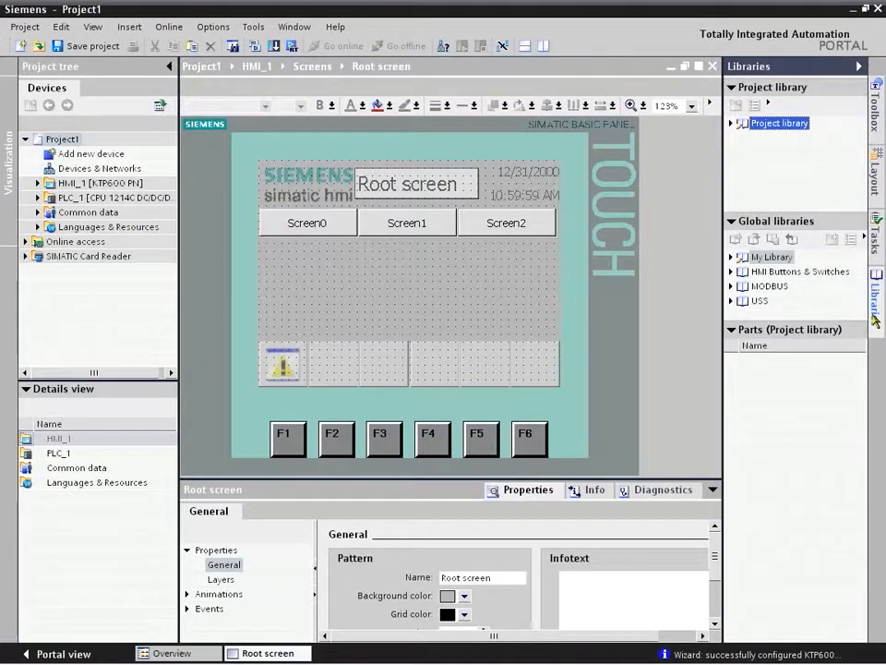
pyautogui.doubleClick(817, 273)
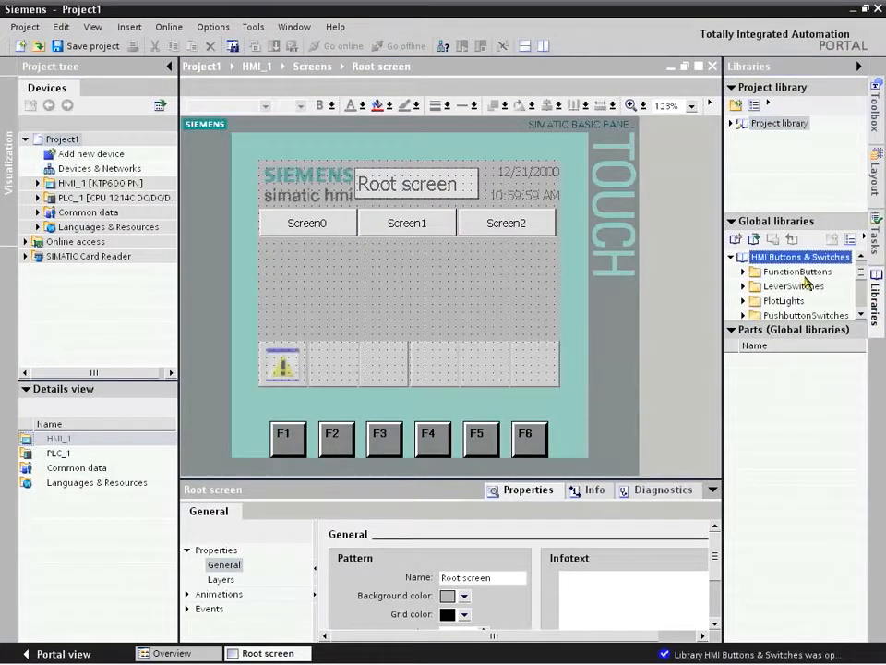
pyautogui.scroll(-1, 801, 287)
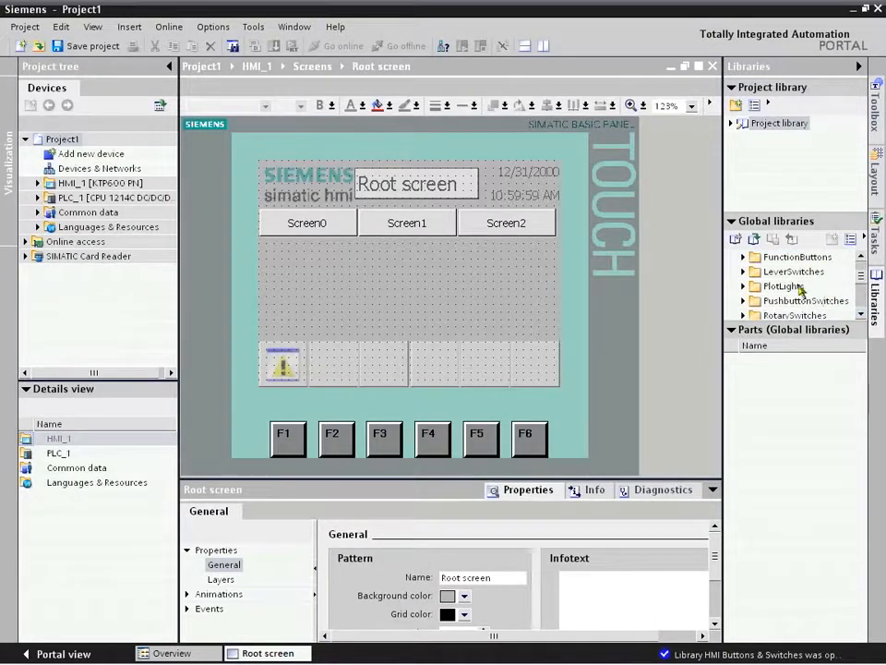
pyautogui.doubleClick(786, 285)
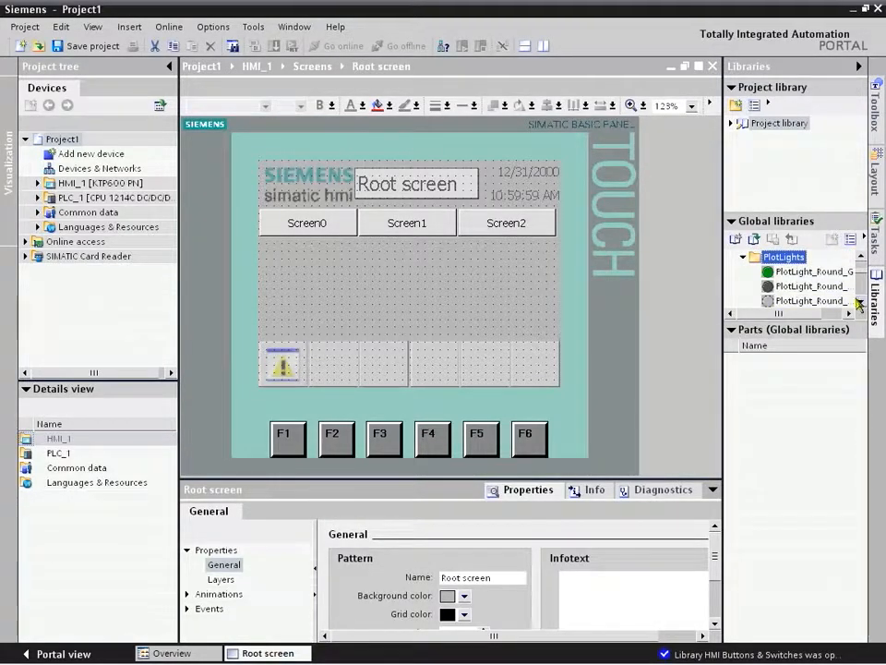
pyautogui.scroll(-1, 860, 305)
pyautogui.scroll(-1, 860, 305)
pyautogui.moveTo(790, 258); pyautogui.dragTo(500, 295)
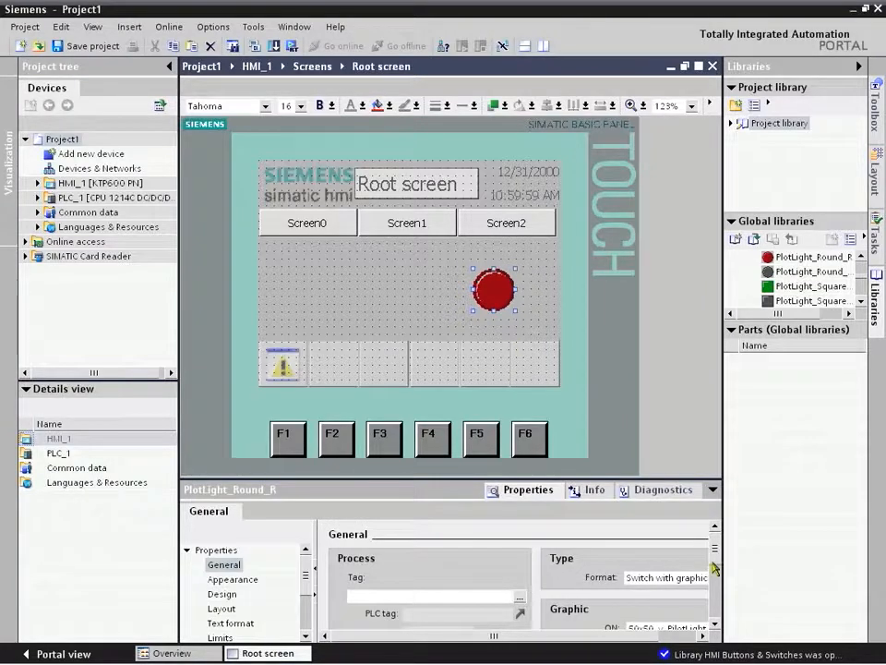
# - Assign the PLC_1 tag Light as the process tag of the red pilot light
pyautogui.moveTo(715, 554); pyautogui.dragTo(714, 565)
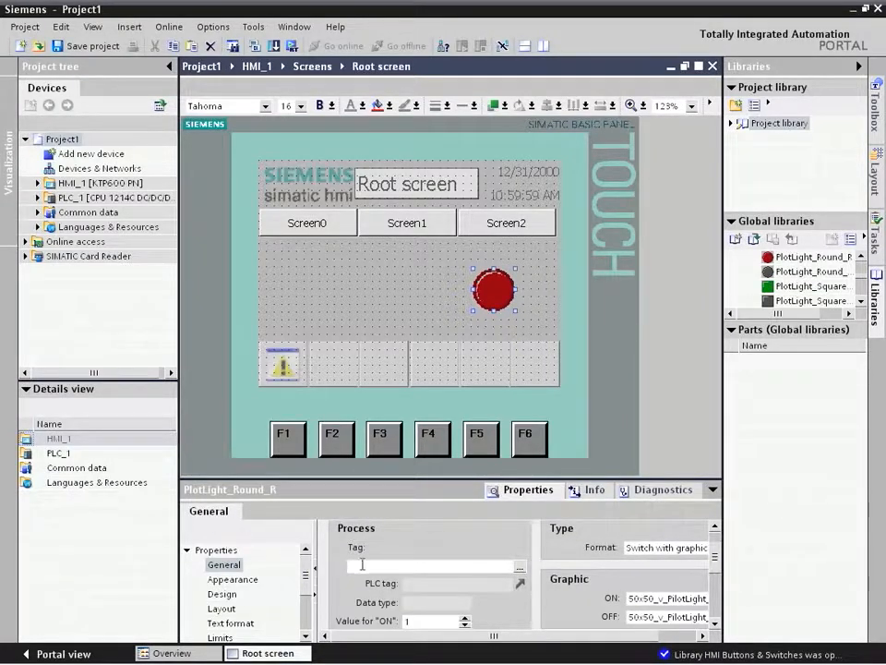
pyautogui.doubleClick(93, 197)
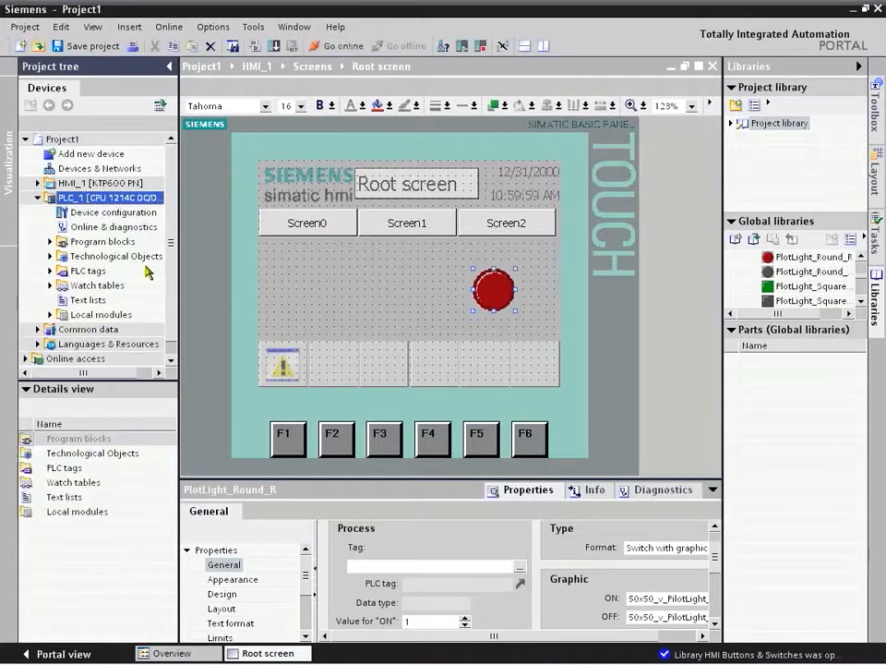
pyautogui.doubleClick(79, 270)
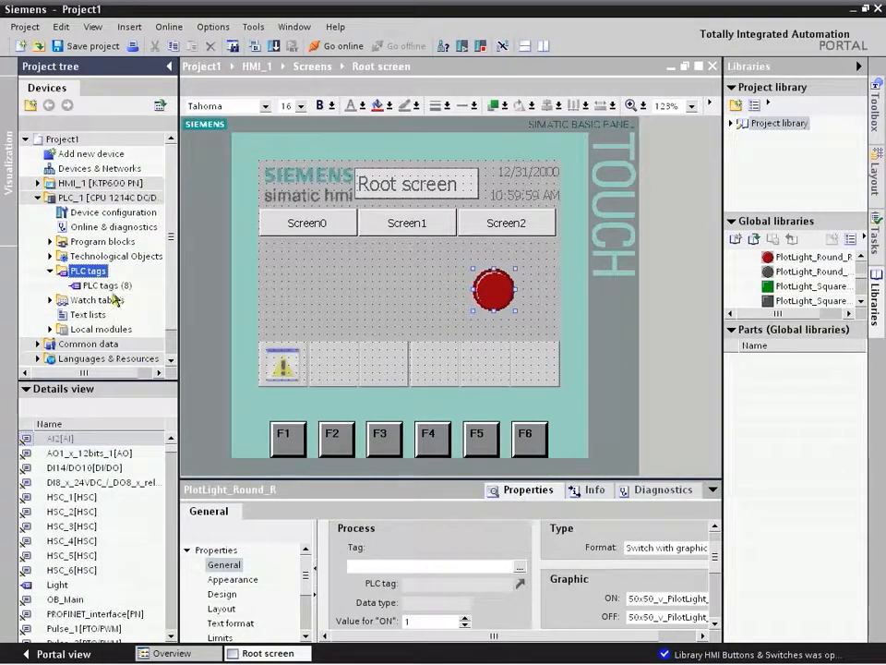
pyautogui.click(106, 285)
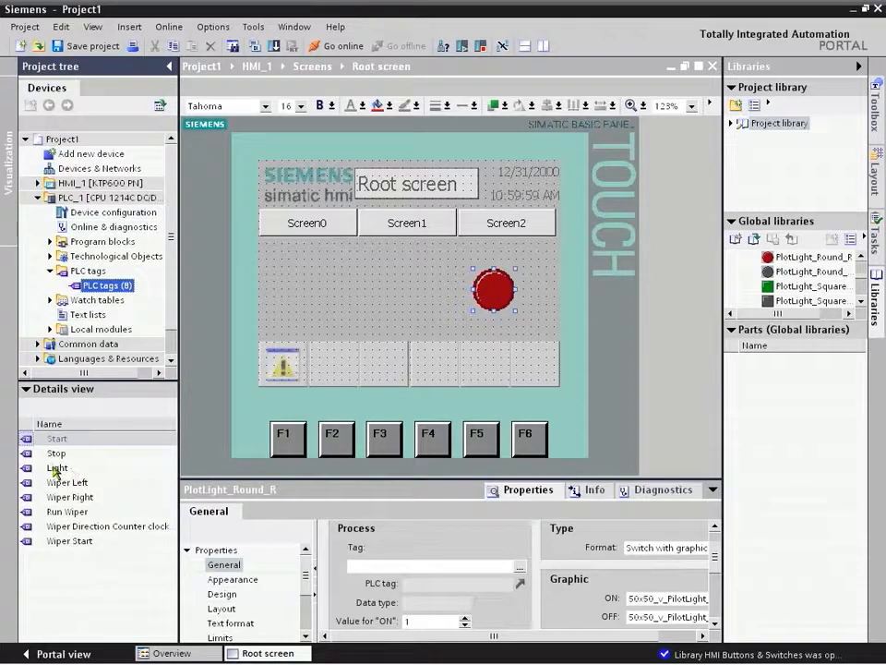
pyautogui.moveTo(54, 468); pyautogui.dragTo(384, 564)
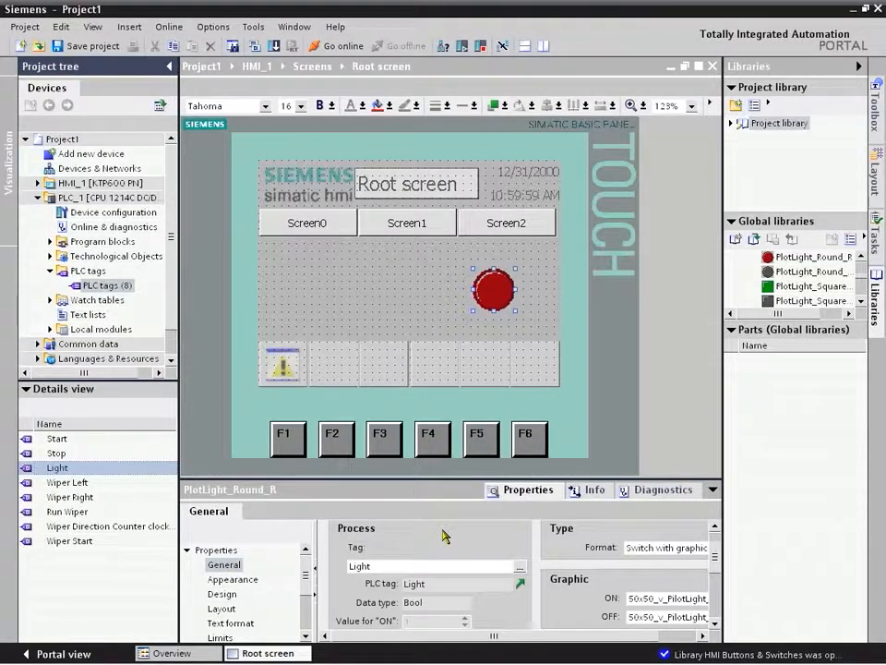
pyautogui.click(387, 314)
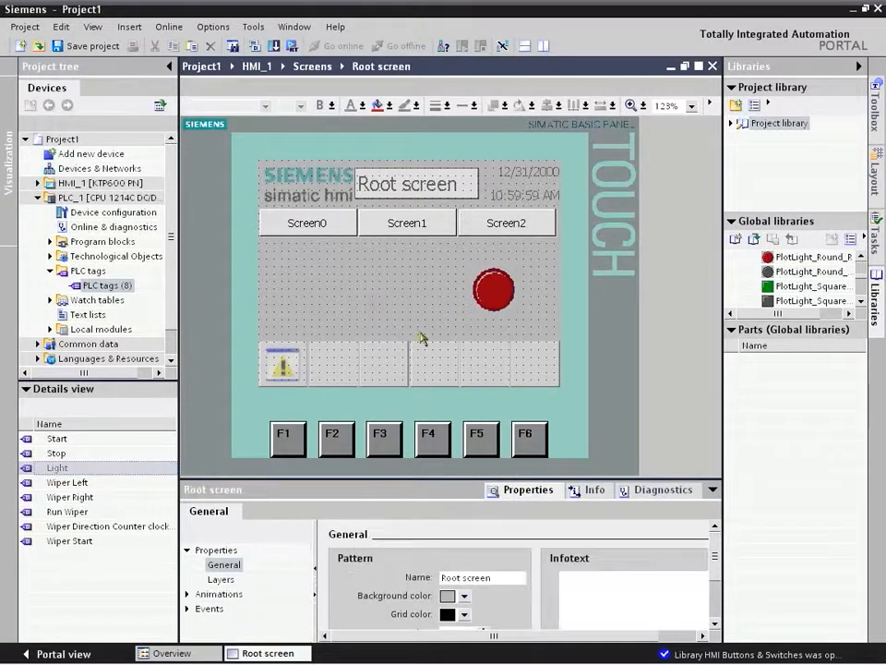
# - Place the green vertical toggle switch Toggle_Vertical_G from the ToggleSwitches library folder below the Screen0 button on the root screen
pyautogui.click(861, 301)
pyautogui.click(862, 302)
pyautogui.click(861, 301)
pyautogui.click(861, 302)
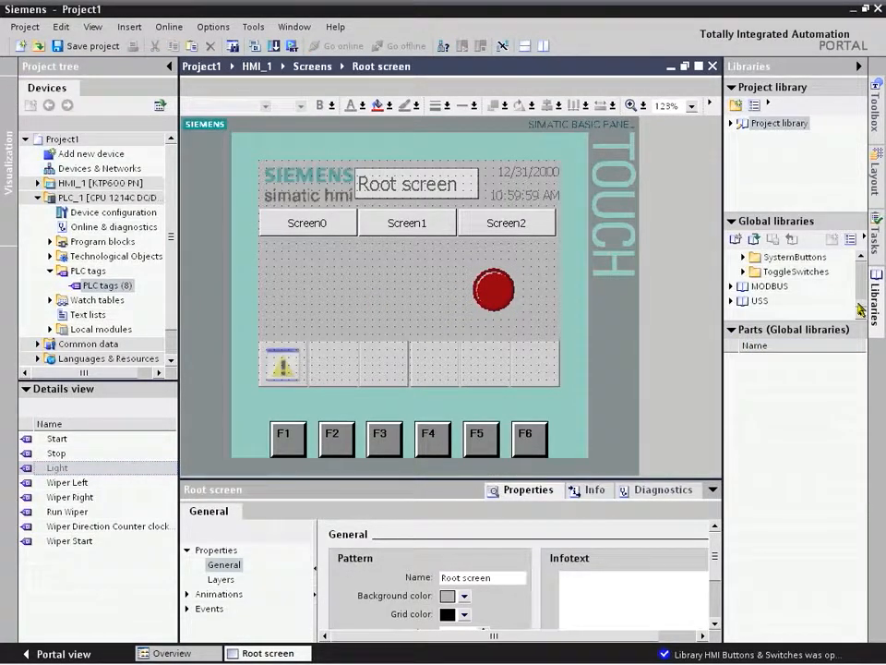
pyautogui.doubleClick(818, 274)
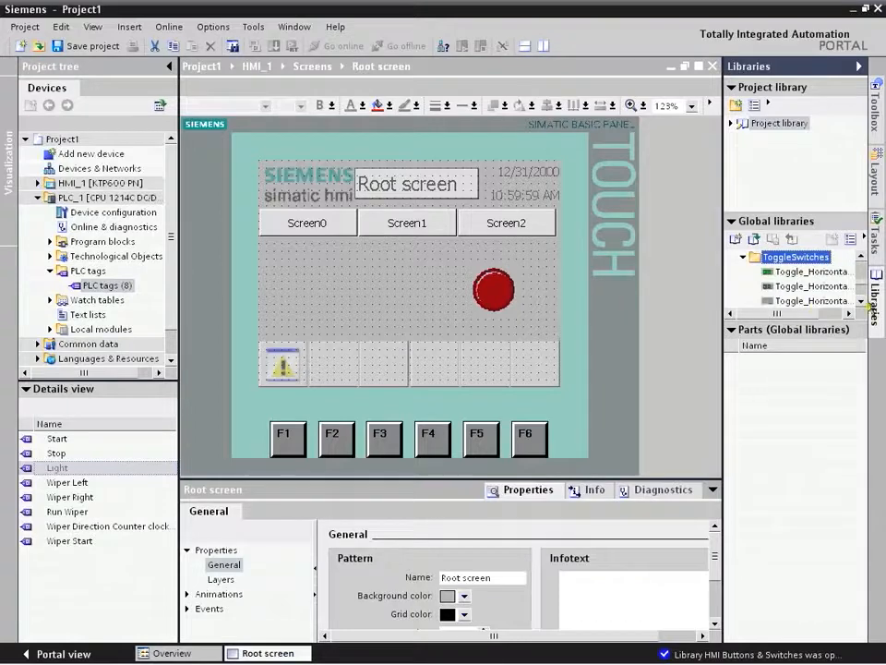
pyautogui.click(861, 301)
pyautogui.click(861, 301)
pyautogui.click(861, 300)
pyautogui.click(862, 301)
pyautogui.click(861, 301)
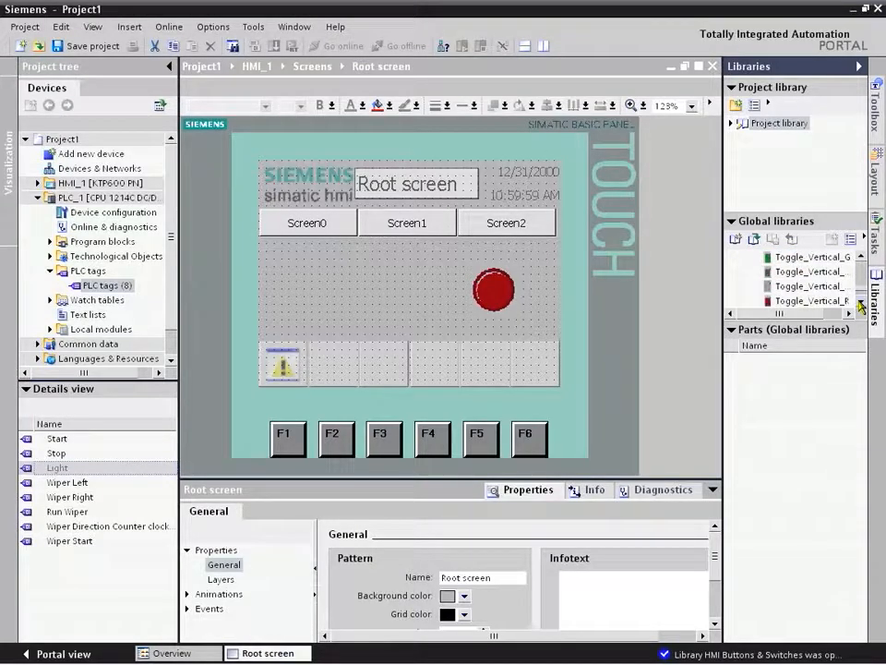
pyautogui.moveTo(831, 259); pyautogui.dragTo(323, 282)
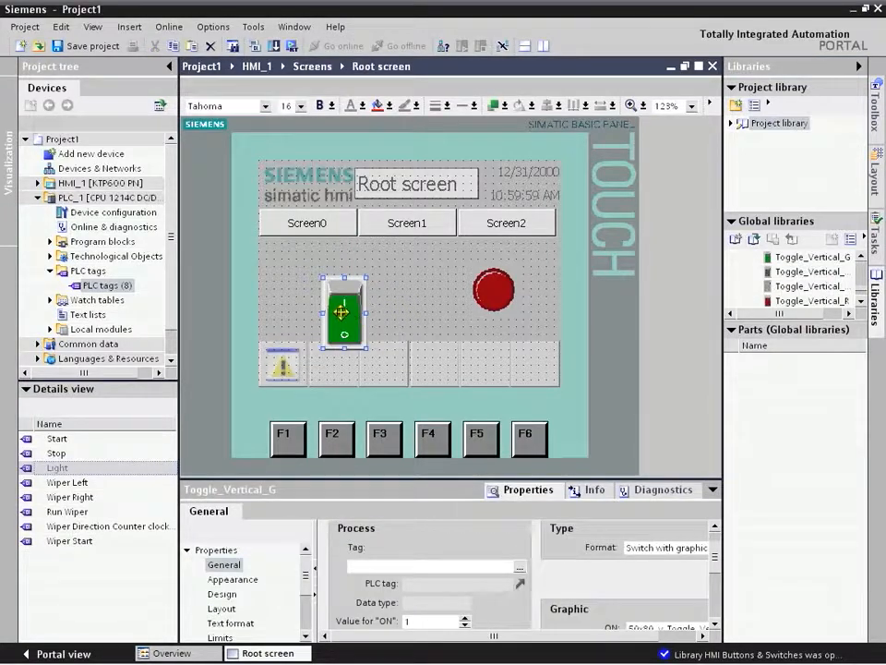
pyautogui.moveTo(346, 321); pyautogui.dragTo(312, 291)
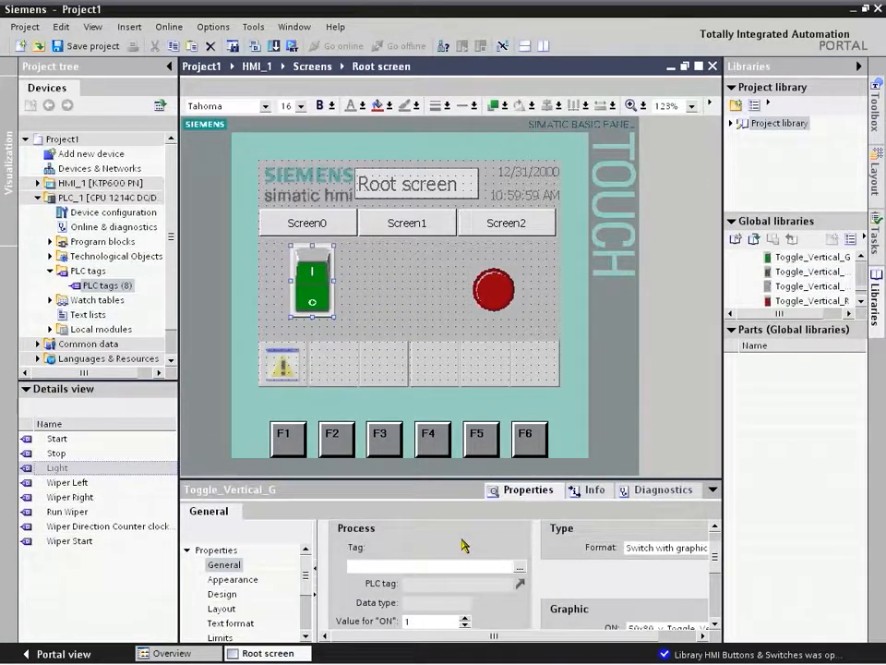
# - Open the Main [OB1] program block of PLC_1
pyautogui.doubleClick(92, 199)
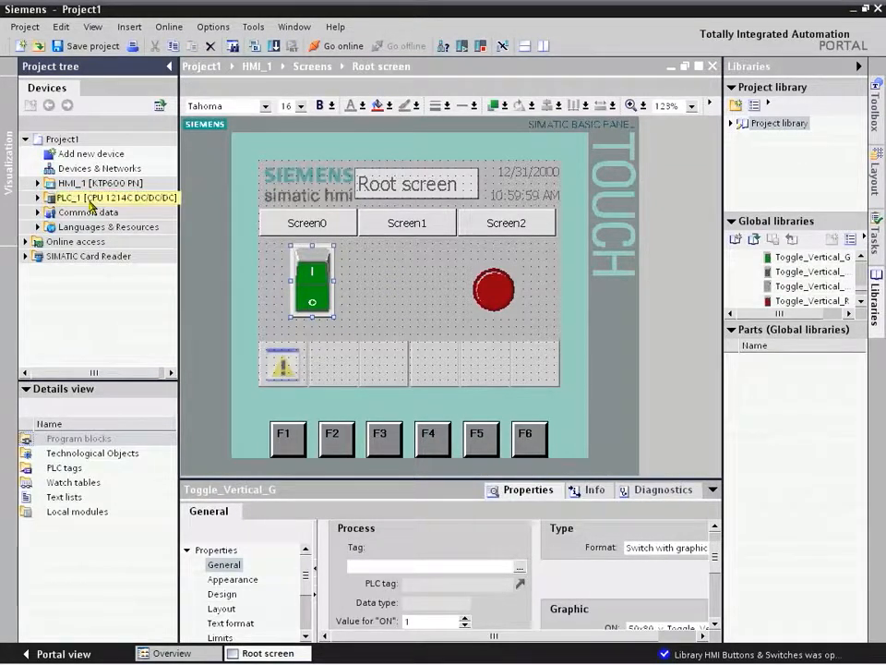
pyautogui.doubleClick(92, 201)
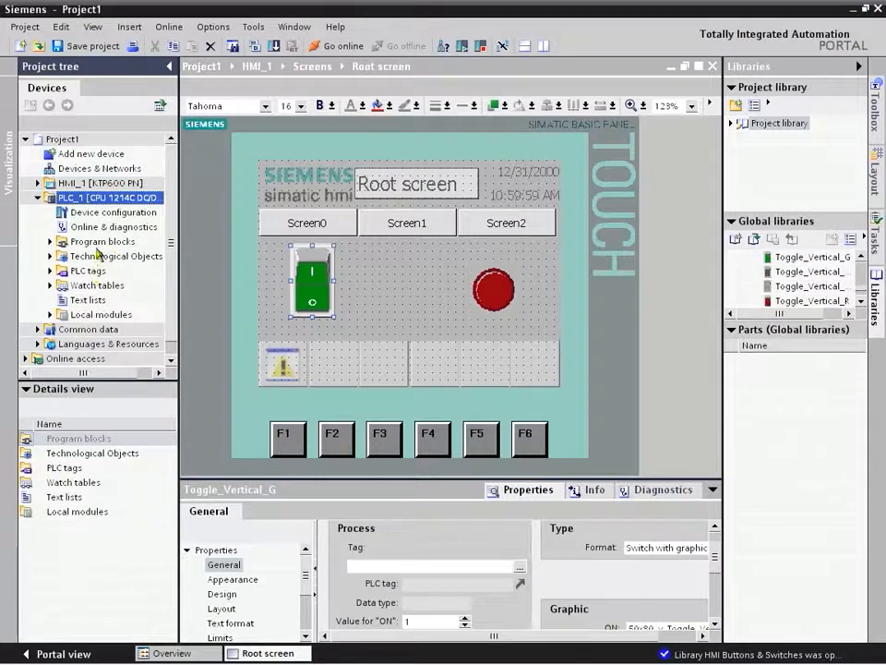
pyautogui.click(97, 243)
pyautogui.doubleClick(97, 244)
pyautogui.click(106, 271)
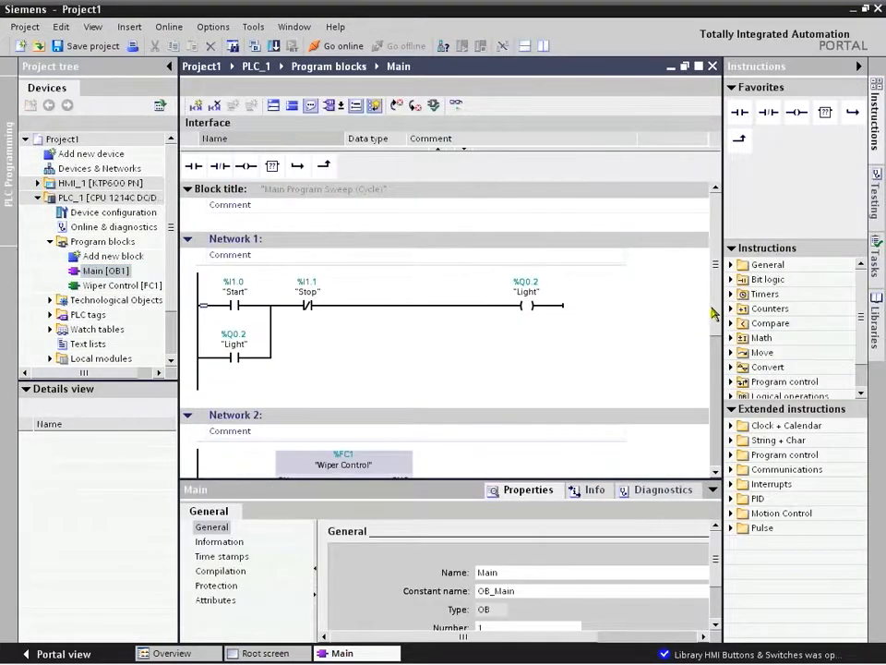
# - Replace the tag on the Start input of the Wiper Control block in Network 2 with HMI_Wiper_Start
pyautogui.scroll(-3, 717, 323)
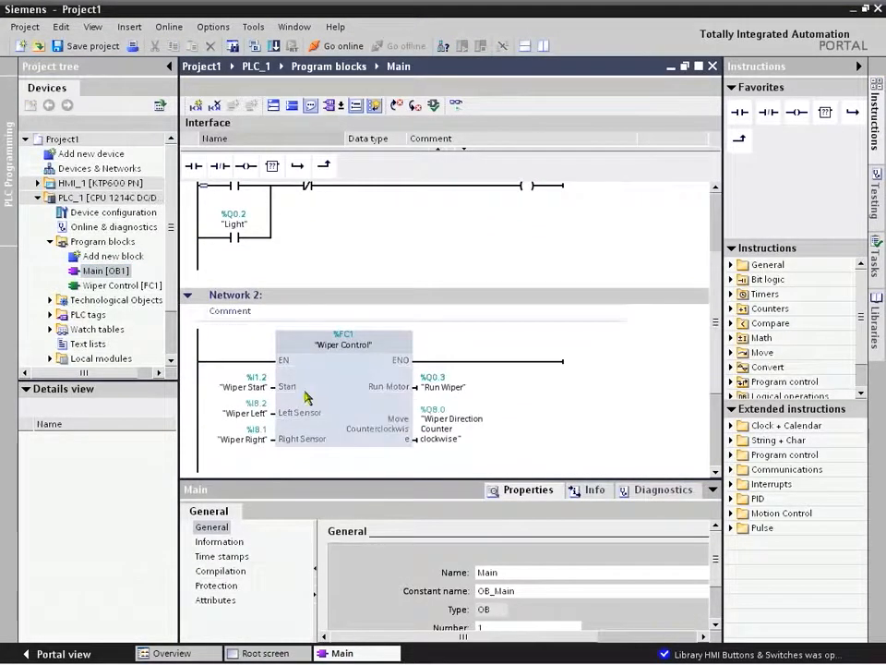
pyautogui.click(238, 387)
pyautogui.press('Delete')
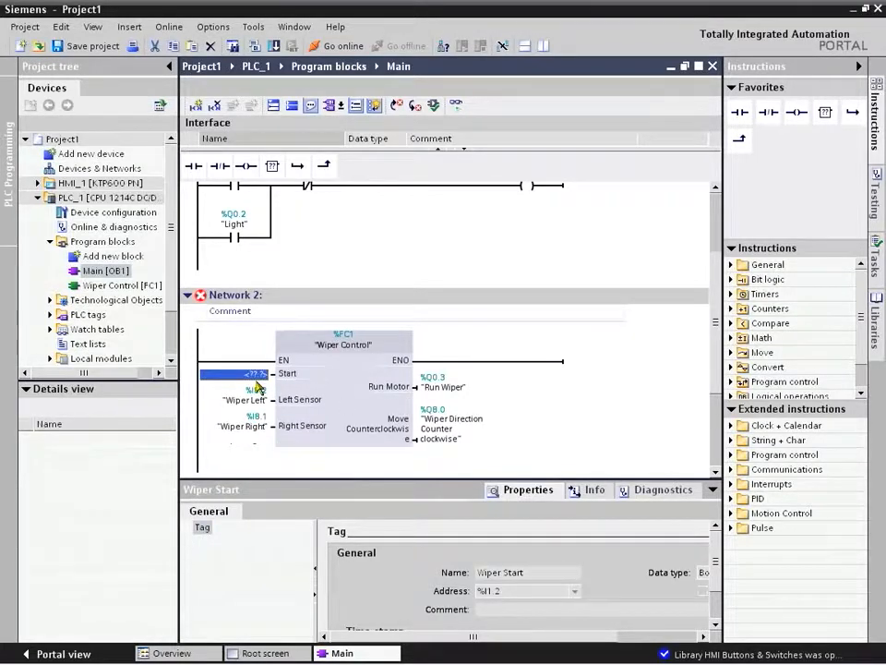
pyautogui.write('HMI_Wiper_')
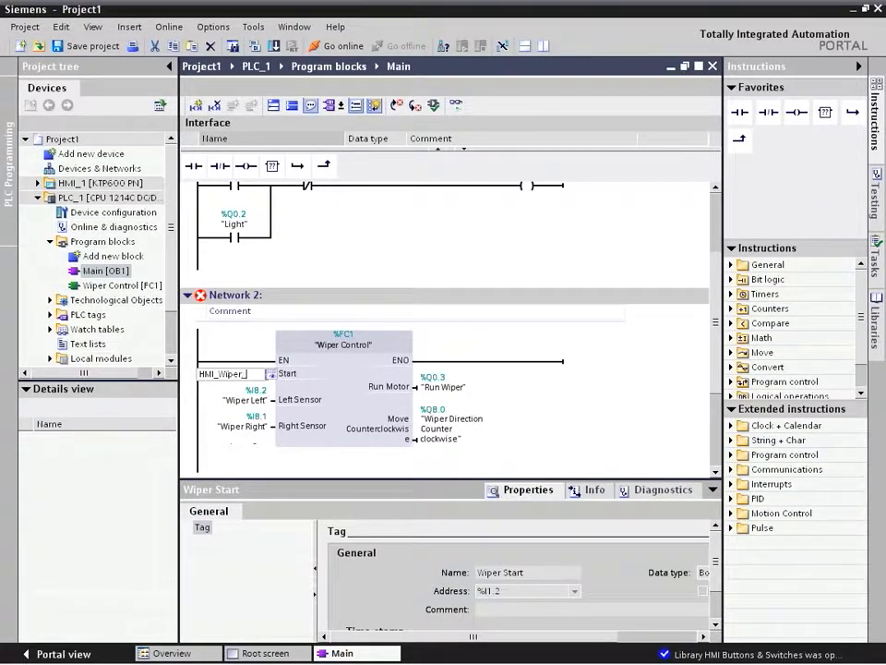
pyautogui.write('Start')
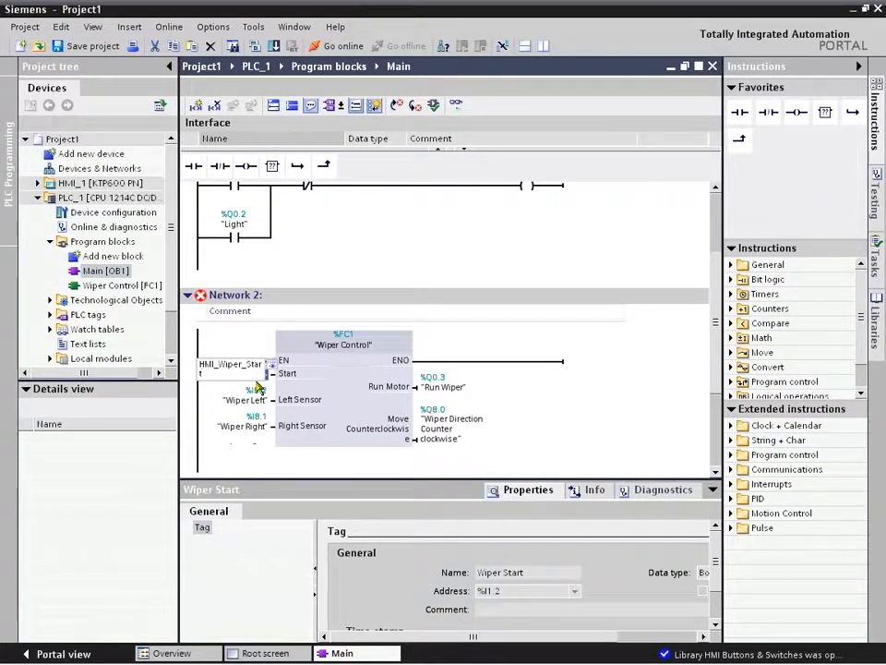
pyautogui.press('Return')
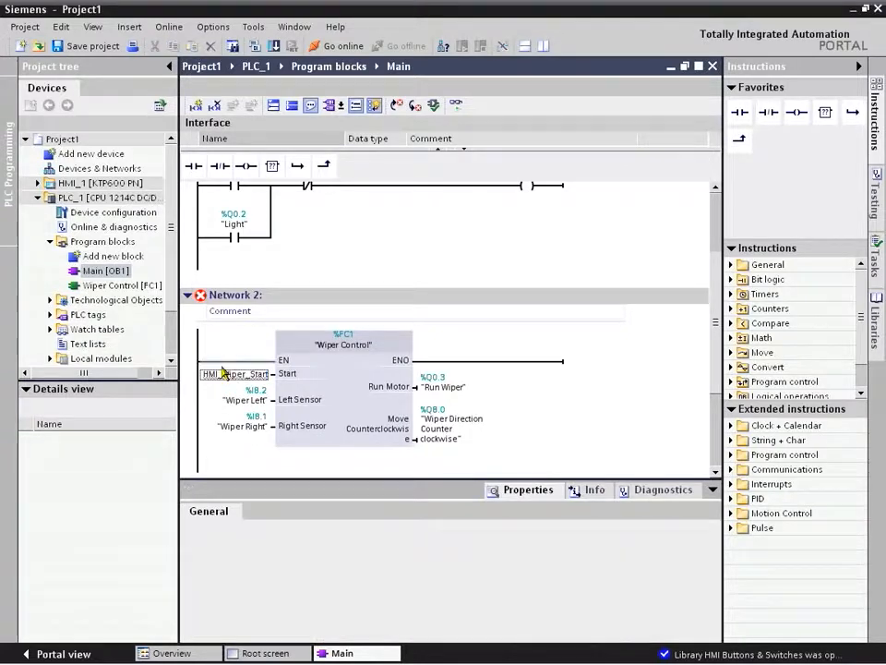
# - Define the HMI_Wiper_Start tag as a Bool in Global Memory at address %M0.0
pyautogui.rightClick(222, 374)
pyautogui.click(257, 383)
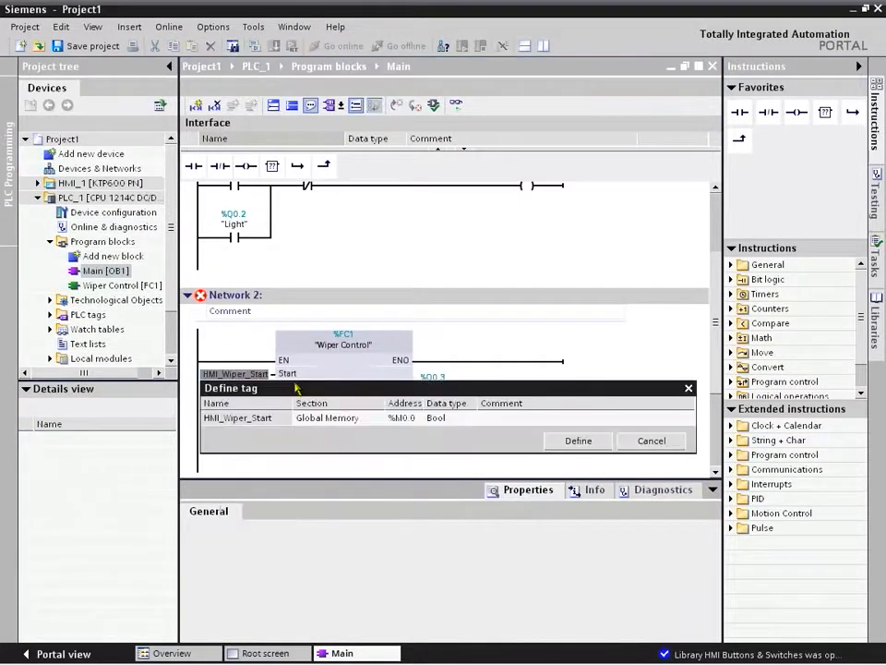
pyautogui.click(572, 439)
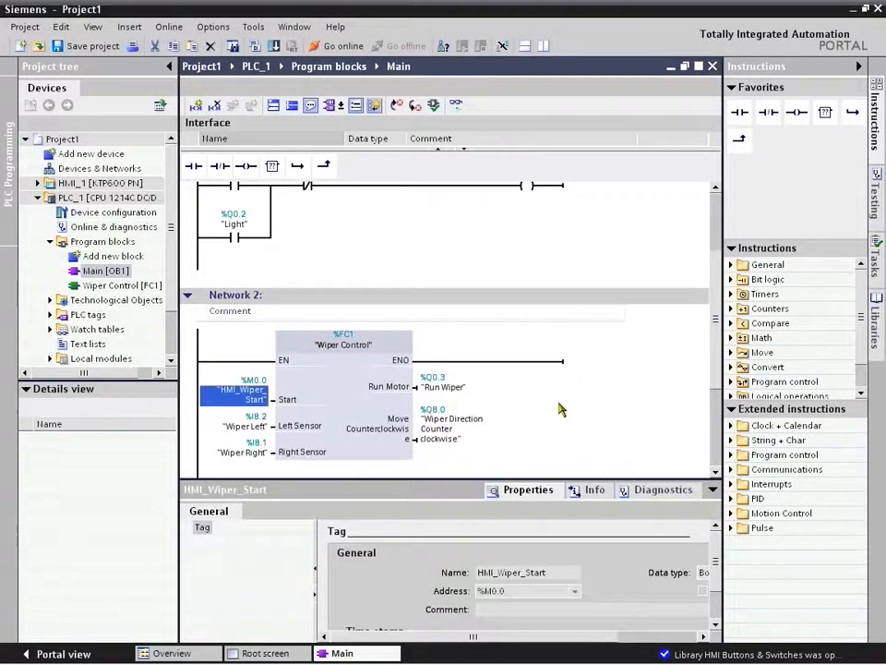
# - Assign the PLC_1 tag HMI_Wiper_Start as the process tag of the green toggle switch on the root screen
pyautogui.click(269, 652)
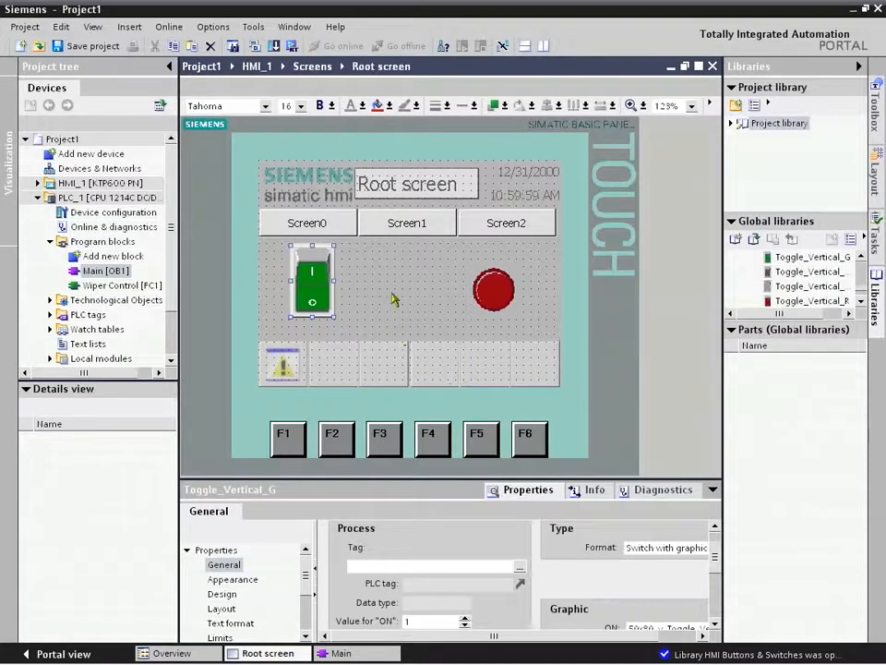
pyautogui.click(573, 398)
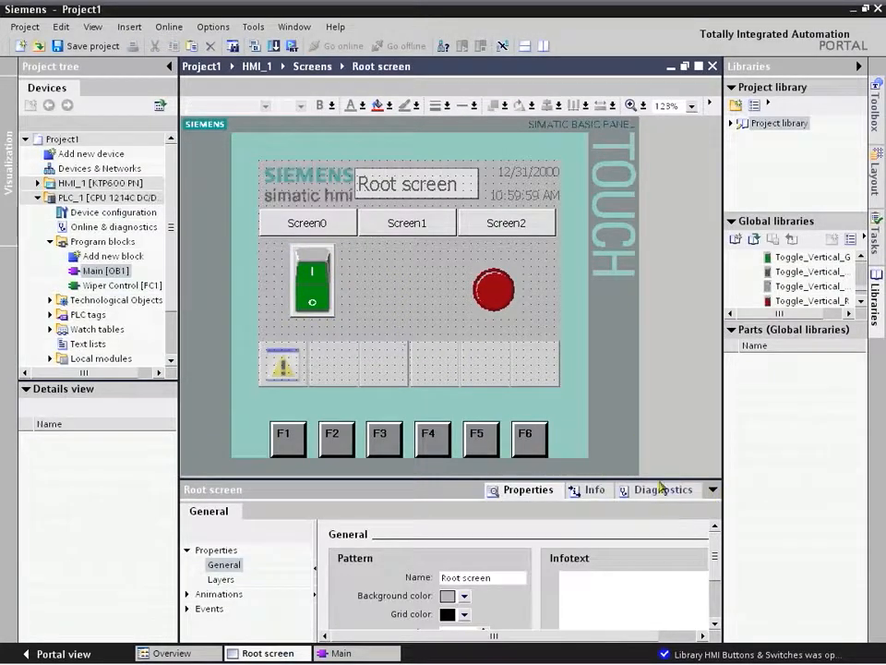
pyautogui.click(330, 261)
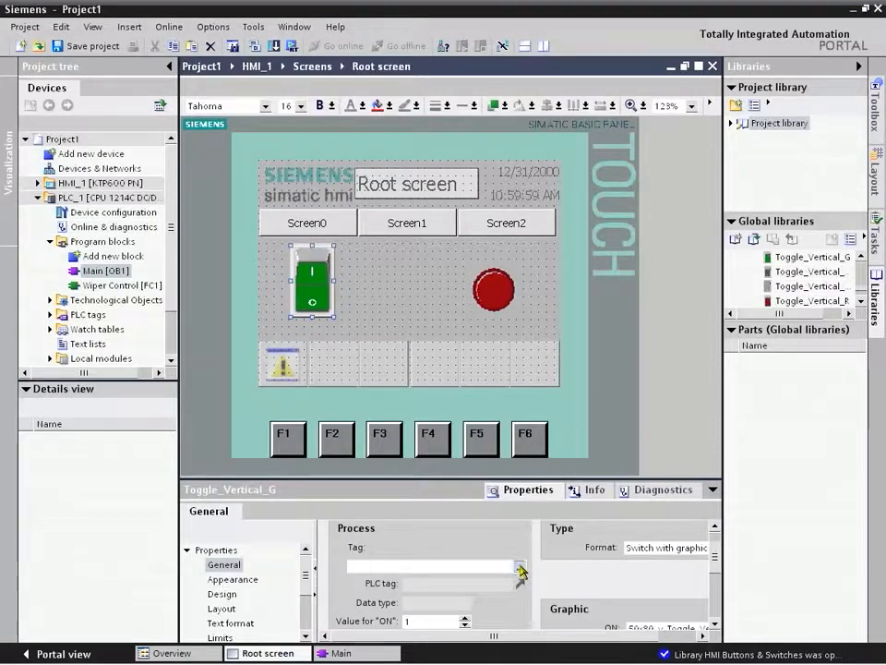
pyautogui.click(520, 569)
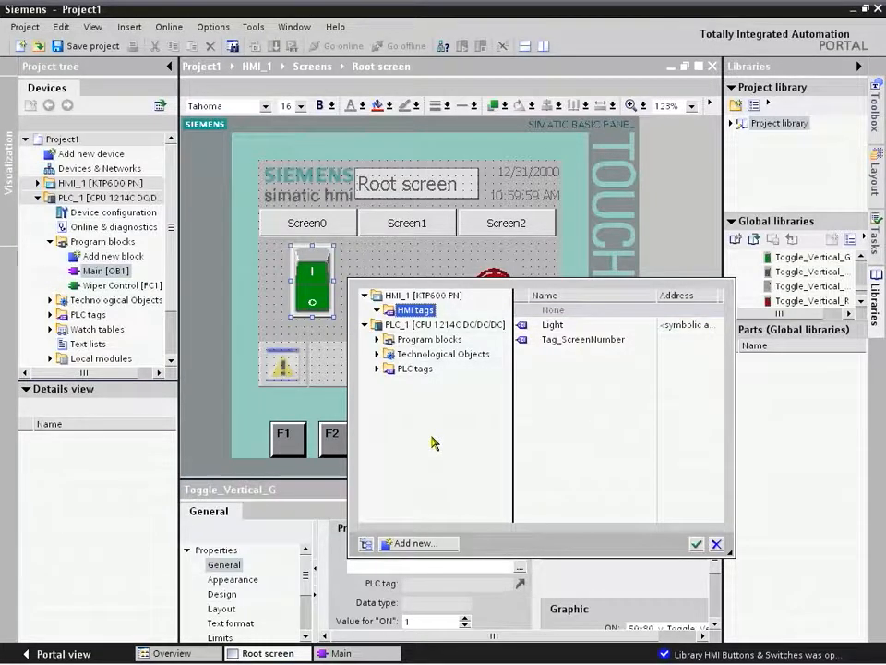
pyautogui.click(415, 369)
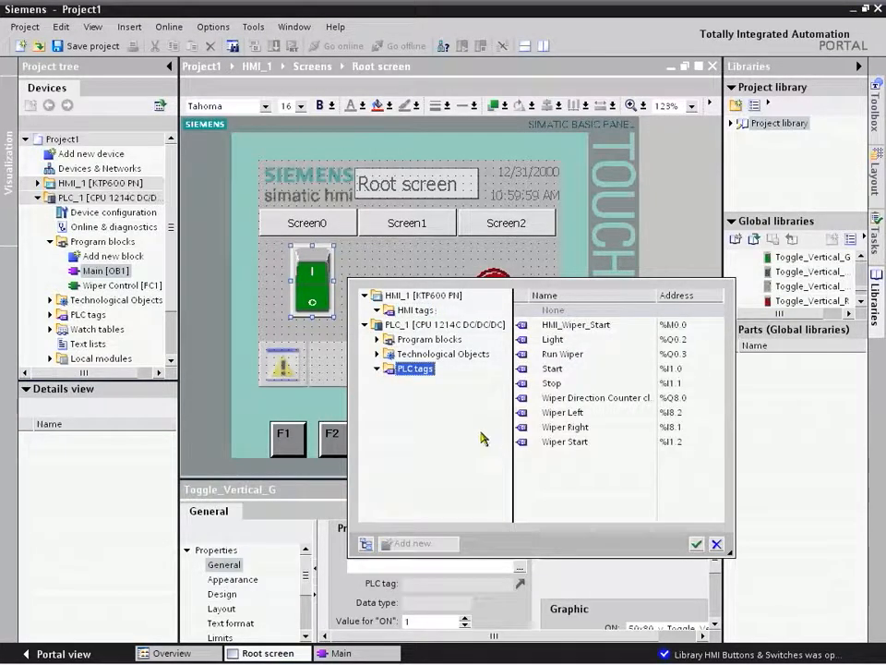
pyautogui.click(589, 327)
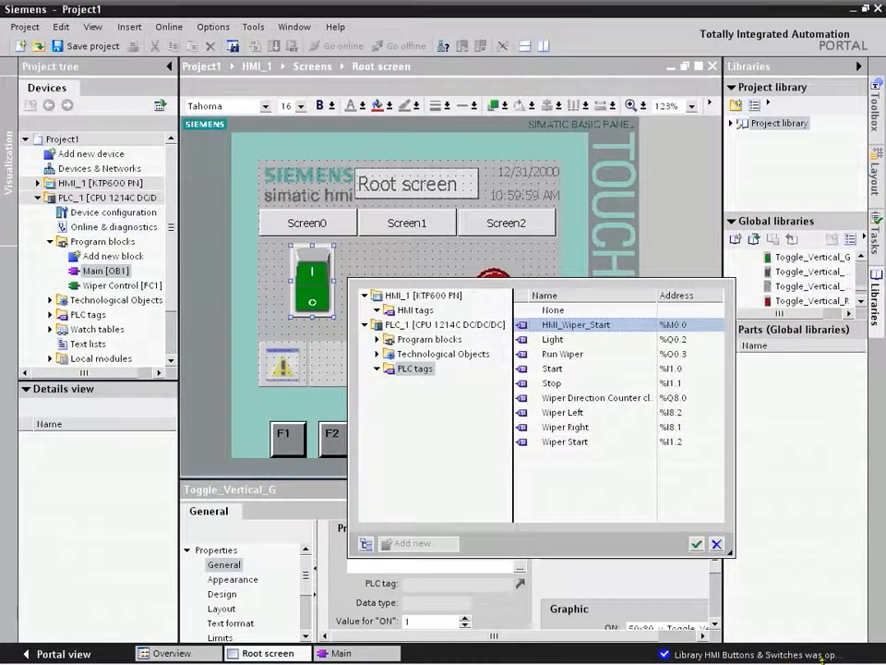
pyautogui.click(697, 545)
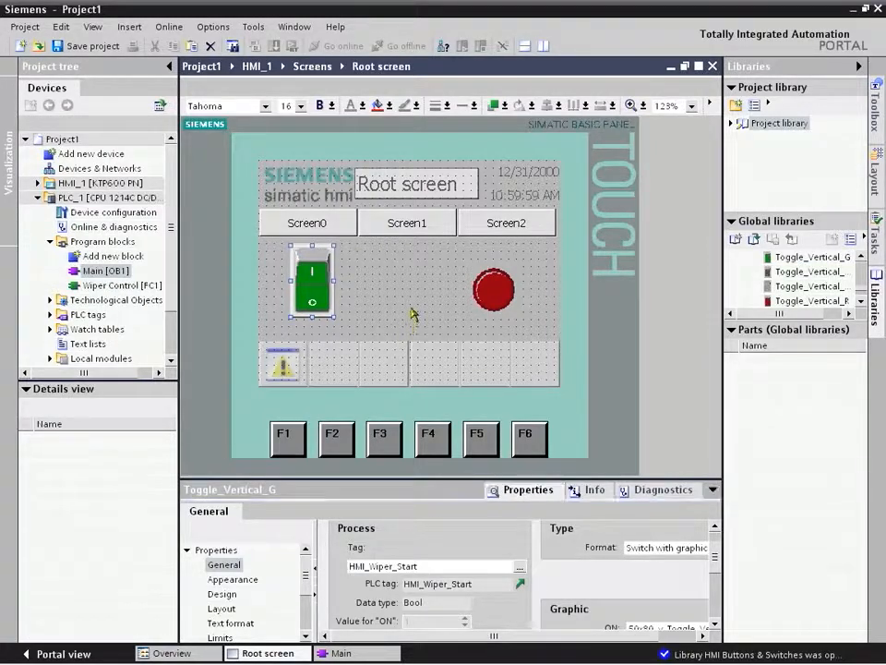
pyautogui.click(412, 310)
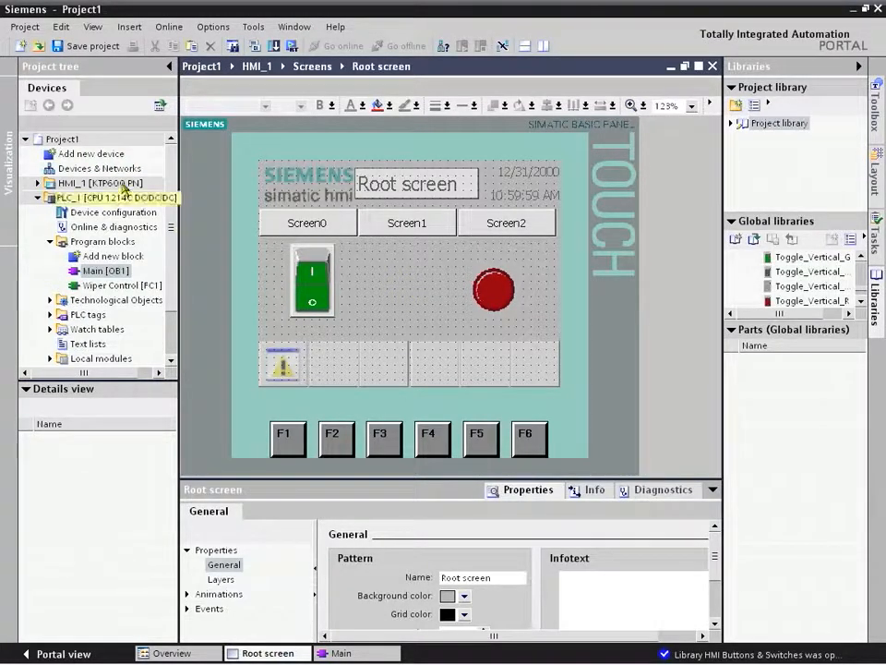
# - Start a combined download to PLC_1 and HMI_1 from the Devices & Networks view, allowing PLC_1 to be stopped
pyautogui.click(113, 170)
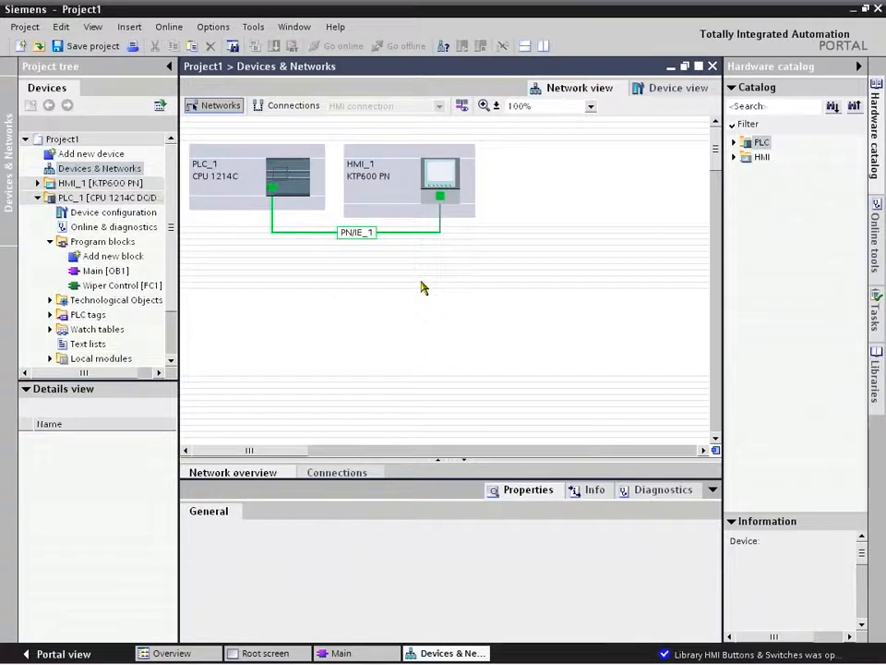
pyautogui.click(305, 180)
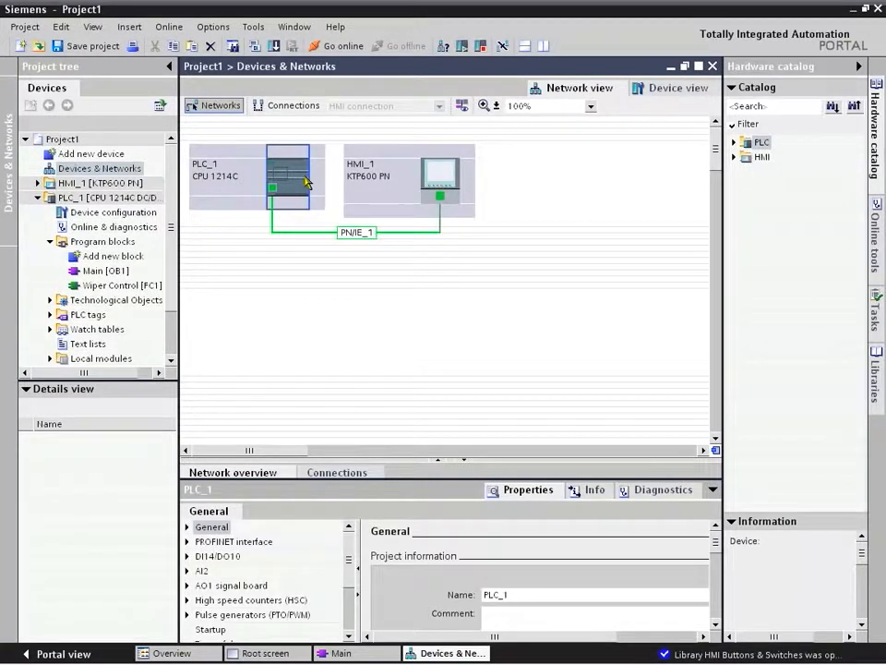
pyautogui.keyDown('ctrl'); pyautogui.click(449, 168); pyautogui.keyUp('ctrl')
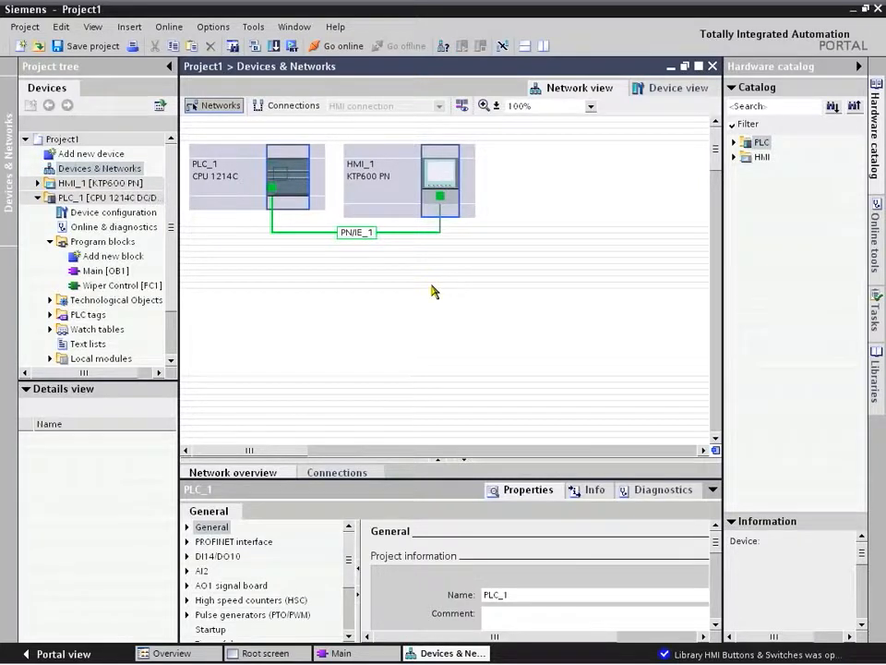
pyautogui.click(274, 45)
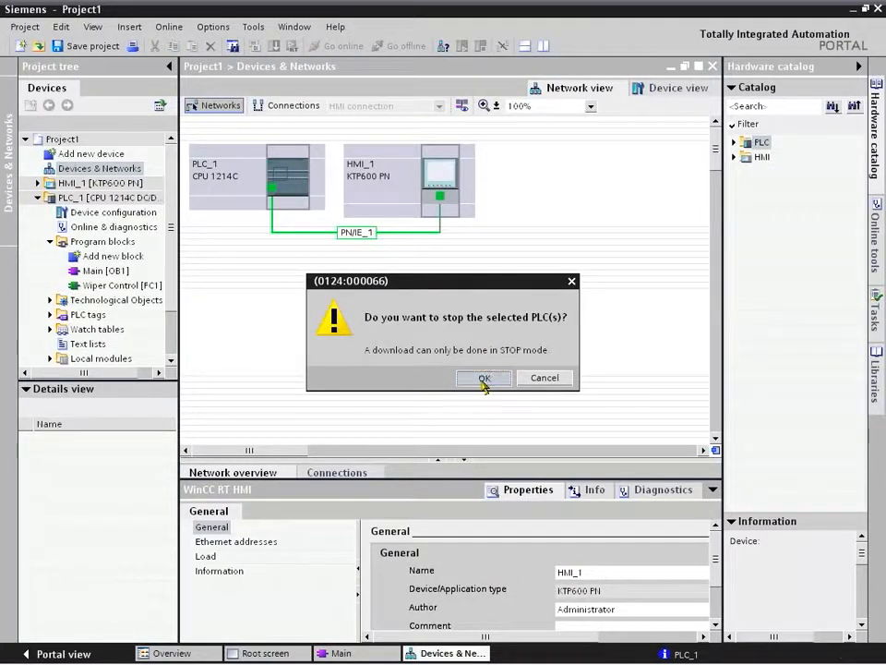
pyautogui.click(481, 379)
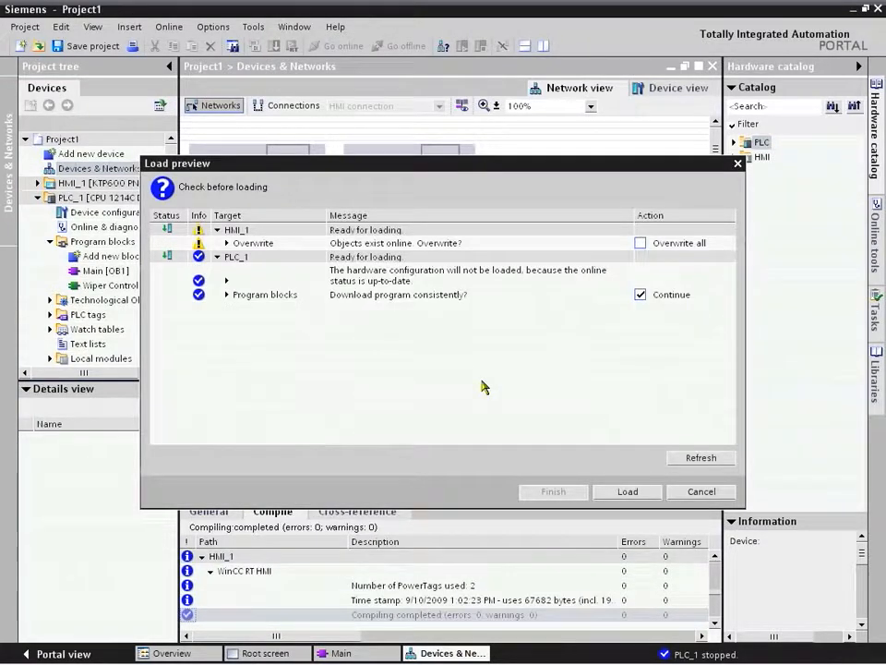
# - Load both devices with Overwrite all enabled for HMI_1, and finish the download with Start all enabled for the modules
pyautogui.click(639, 242)
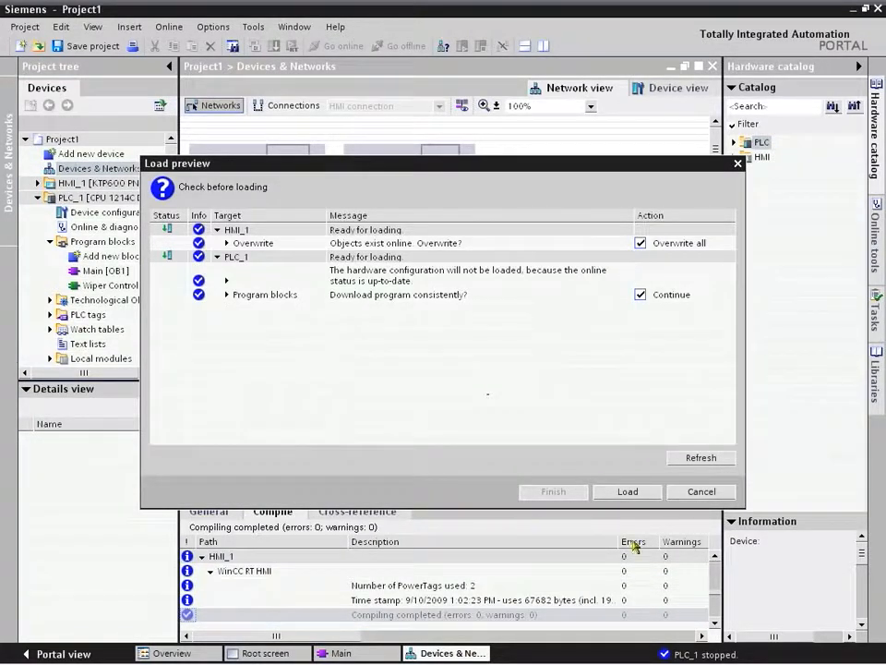
pyautogui.click(629, 492)
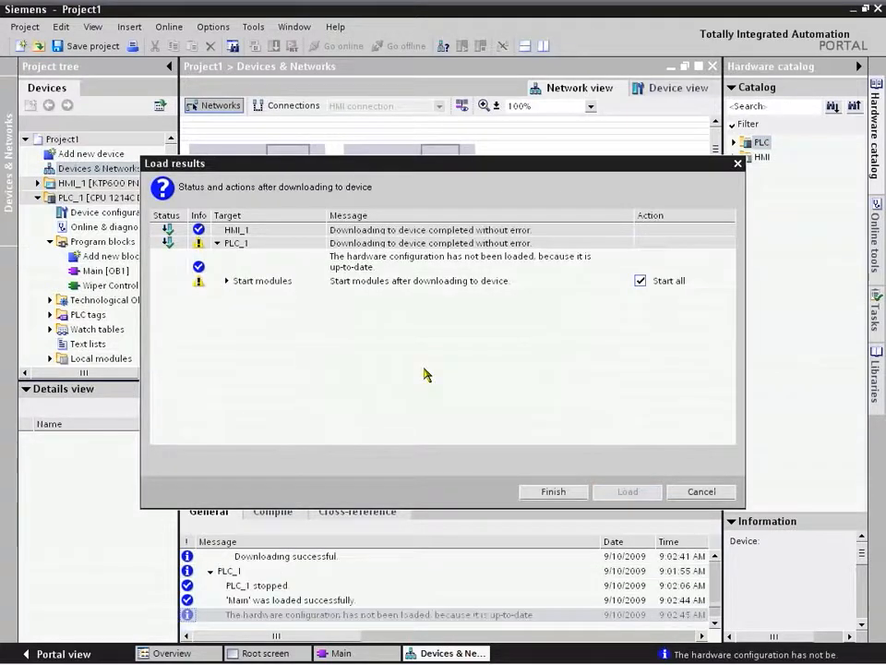
pyautogui.click(555, 498)
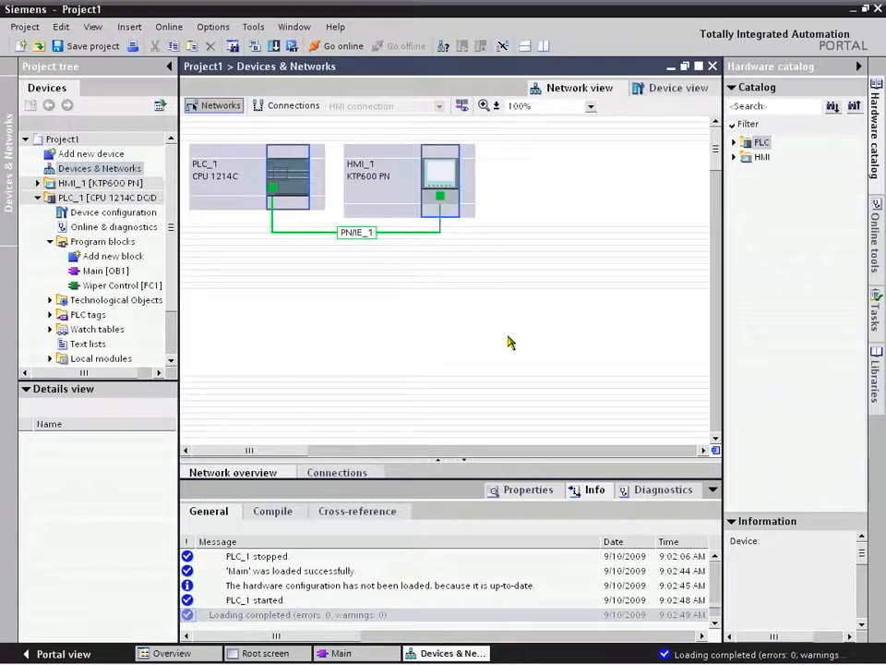
# - Start the runtime simulator for HMI_1 and test the green toggle switch by turning it on and off
pyautogui.doubleClick(94, 272)
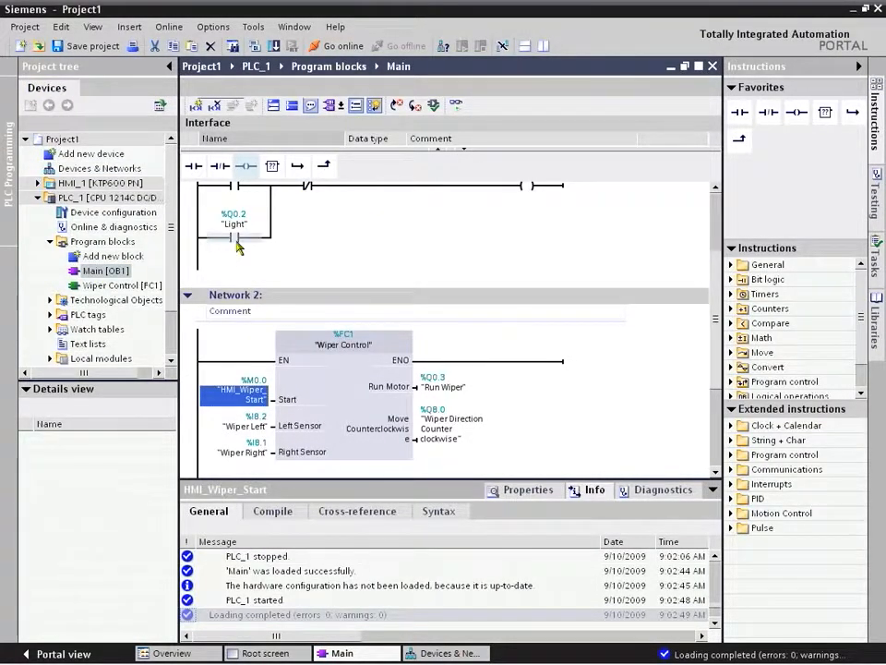
pyautogui.doubleClick(99, 182)
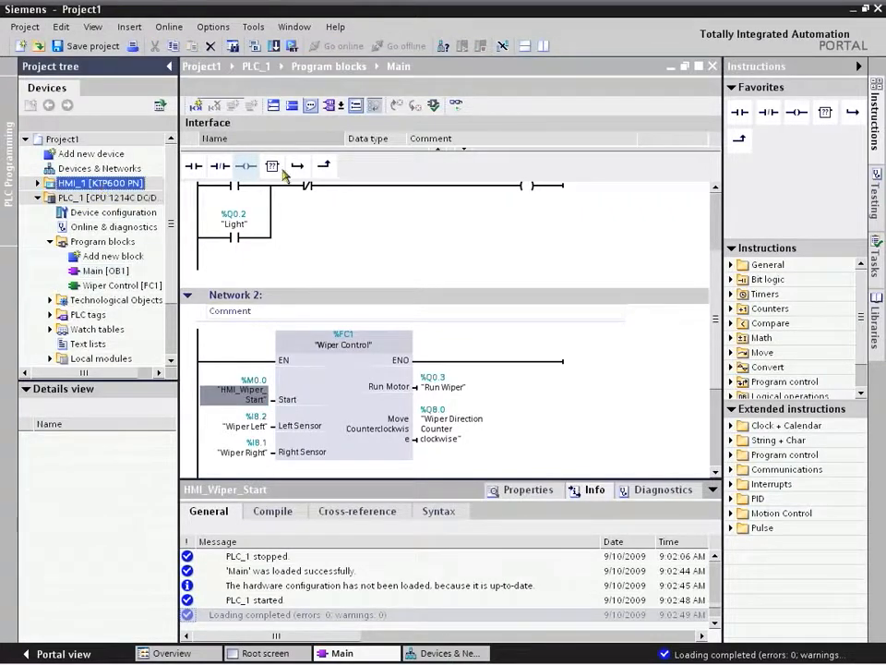
pyautogui.click(292, 45)
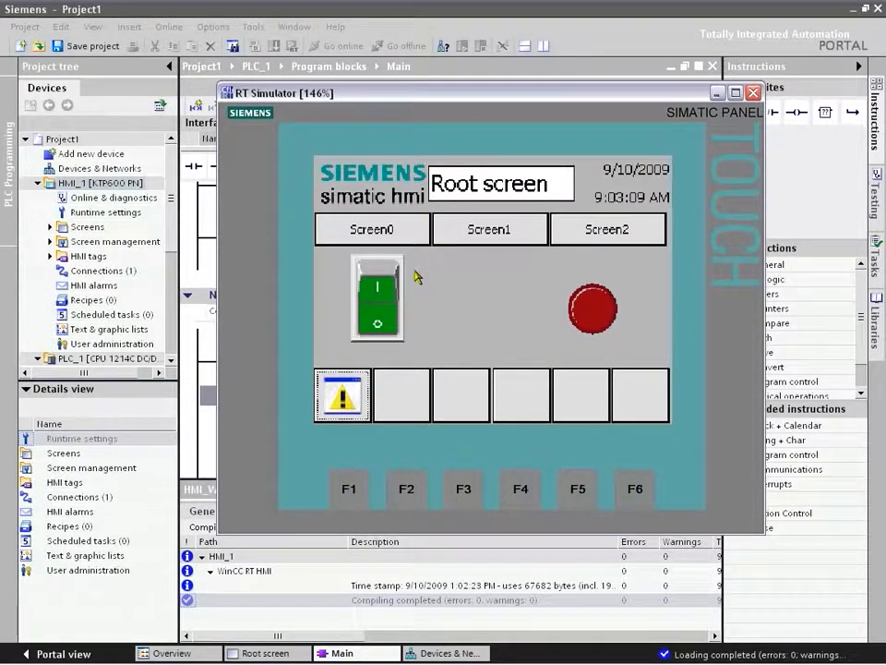
pyautogui.click(384, 287)
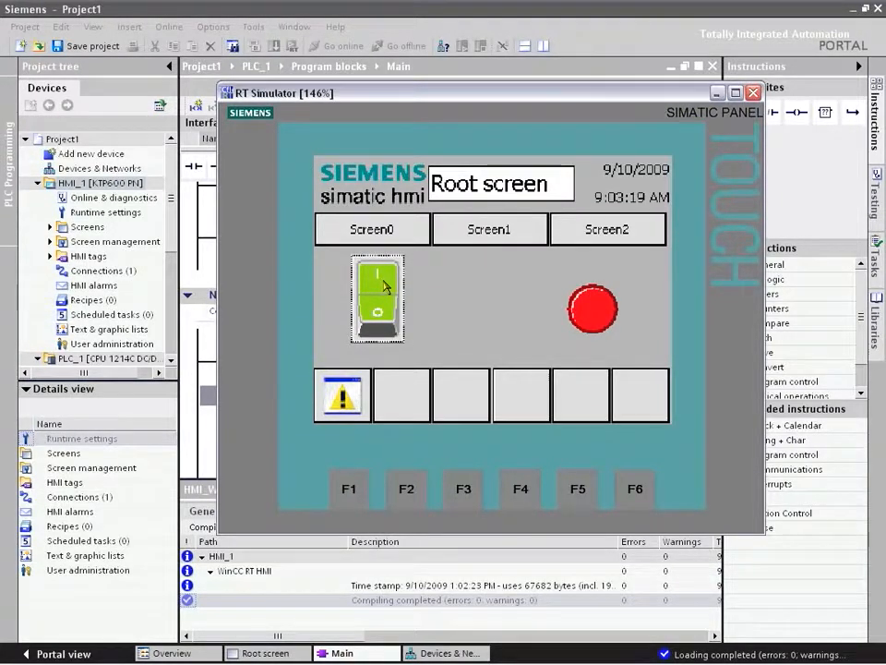
pyautogui.click(375, 314)
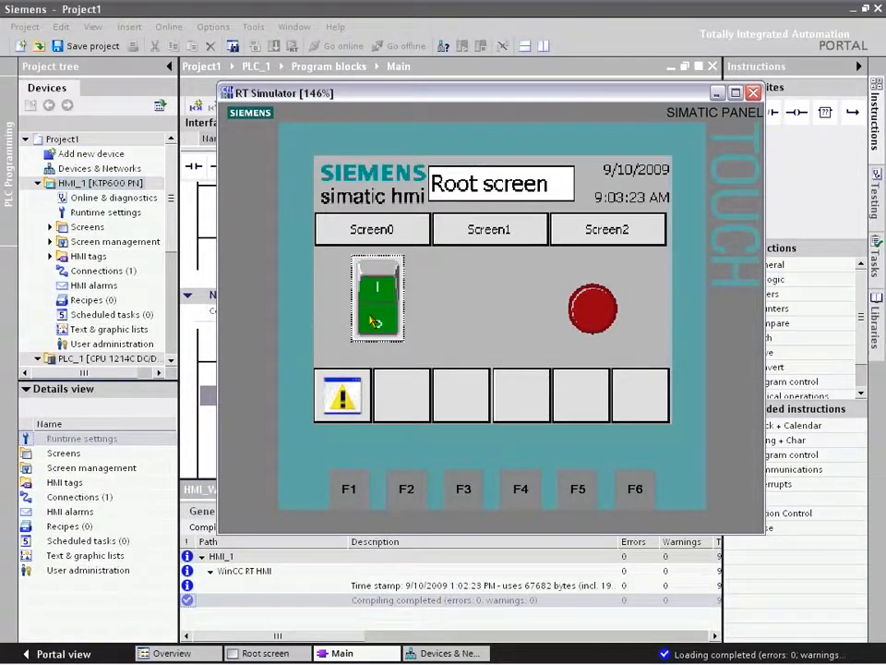
pyautogui.hotkey('alt', 'Tab')
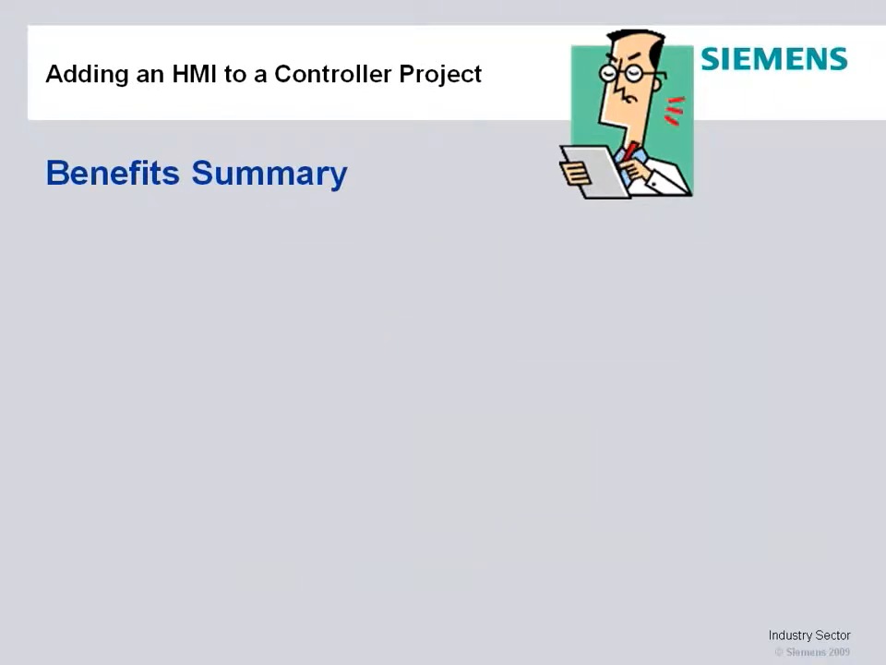
pyautogui.click(162, 468)
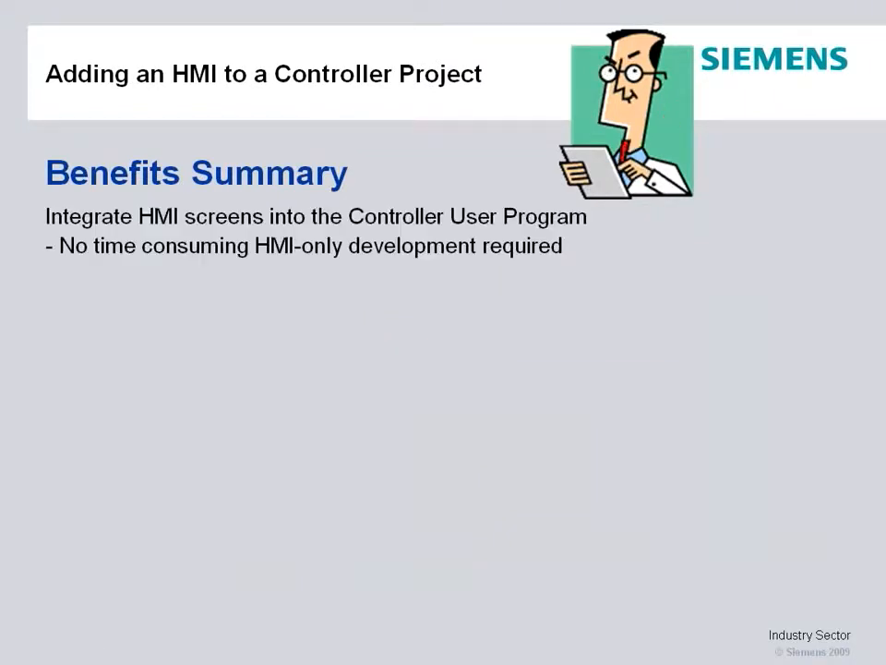